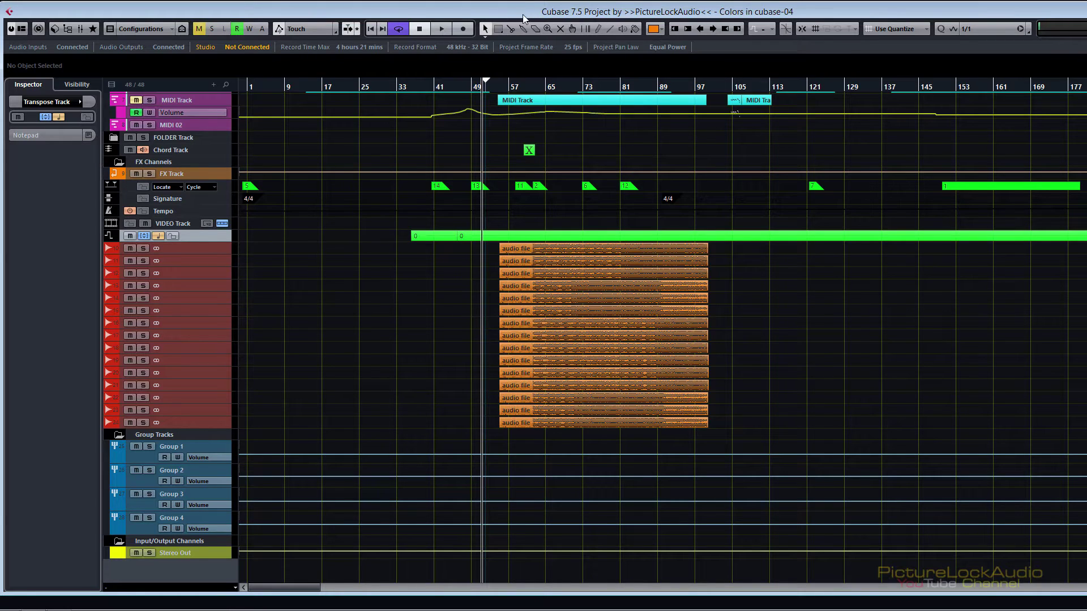
Examine the Metering Appearance colors for the Channel Meter and the Master Meter in the Preferences, and close the dialog
{"action": "key", "text": "ctrl+comma"}
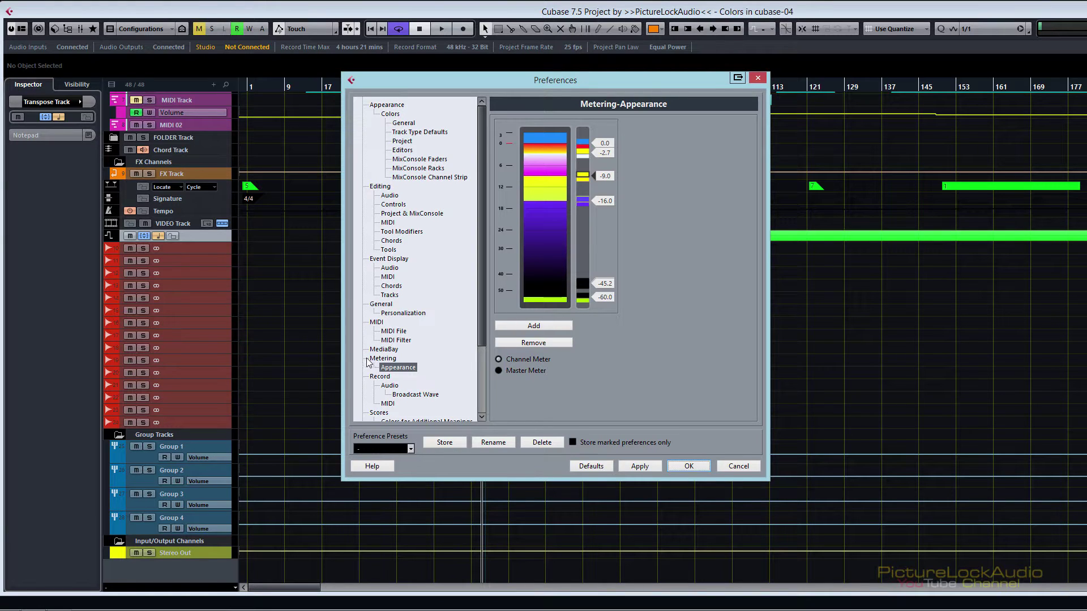
{"action": "left_click", "coordinate": [400, 368]}
{"action": "left_click", "coordinate": [523, 371]}
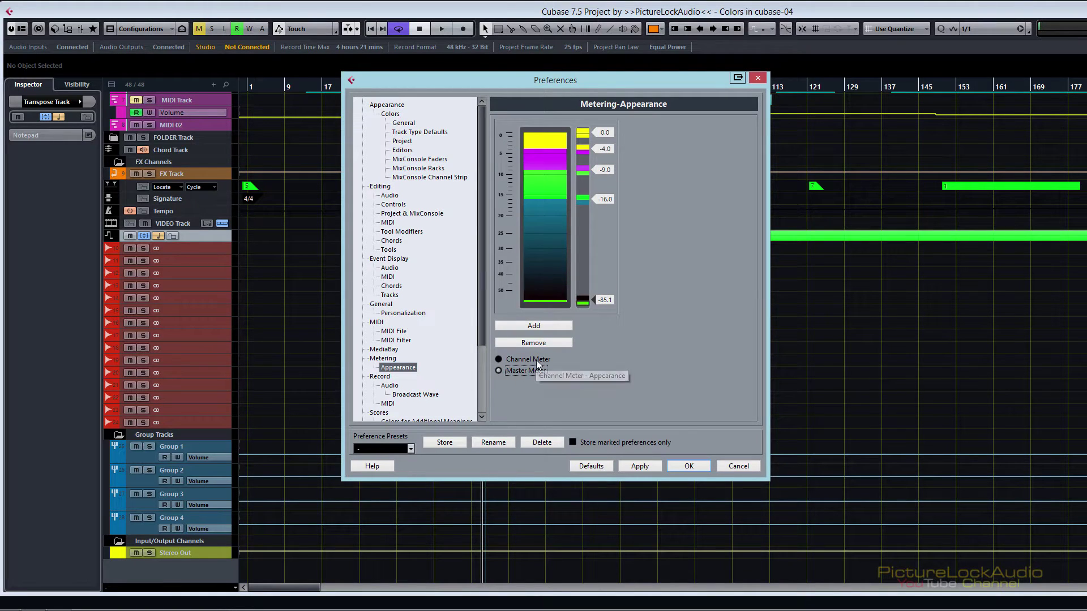
{"action": "left_click", "coordinate": [535, 359]}
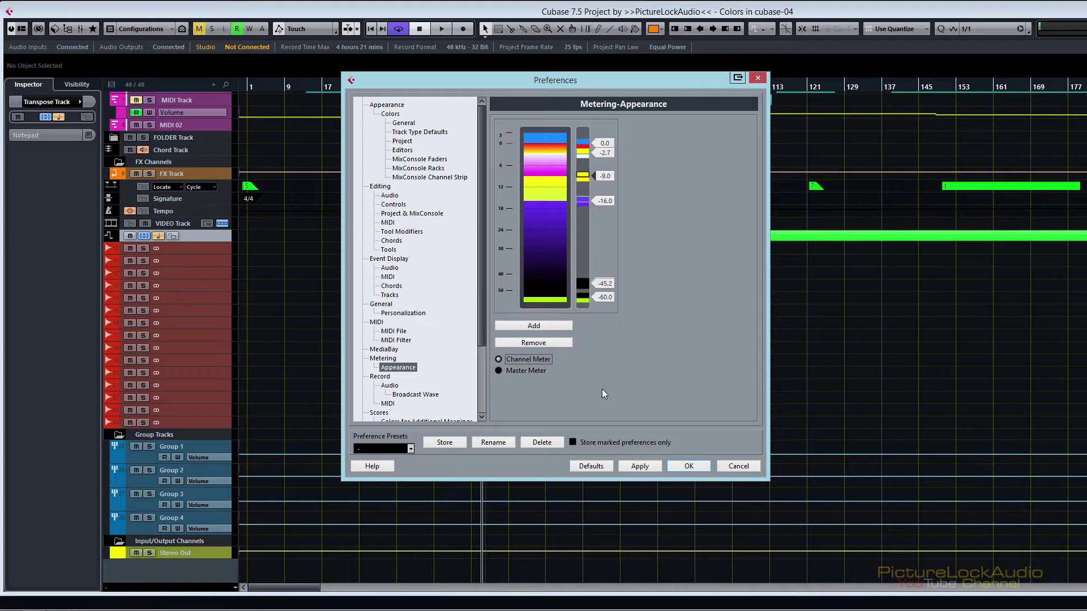
{"action": "left_click", "coordinate": [517, 372]}
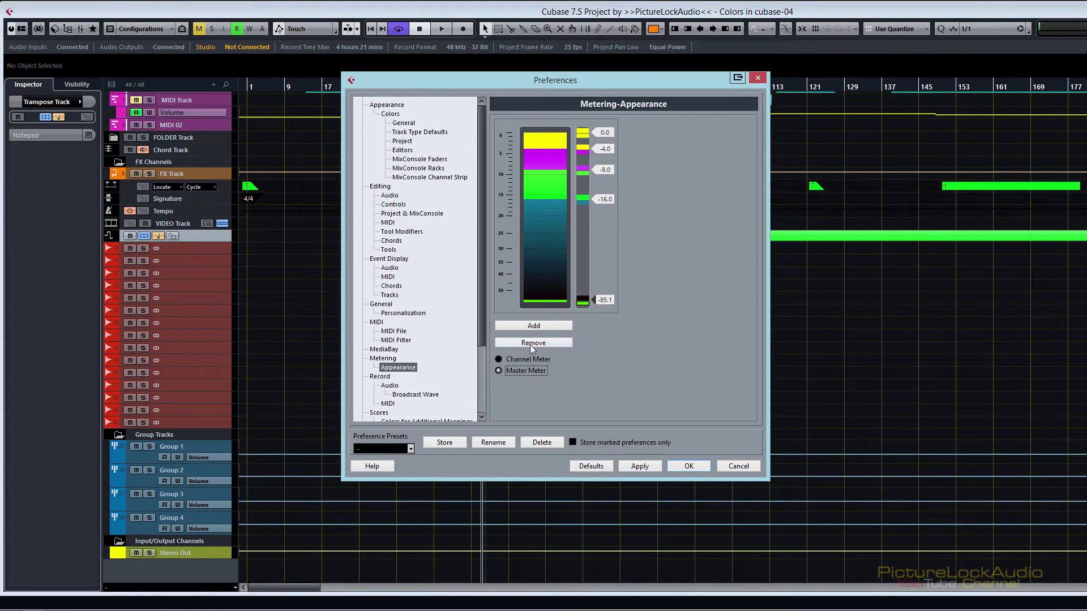
{"action": "left_click", "coordinate": [531, 359]}
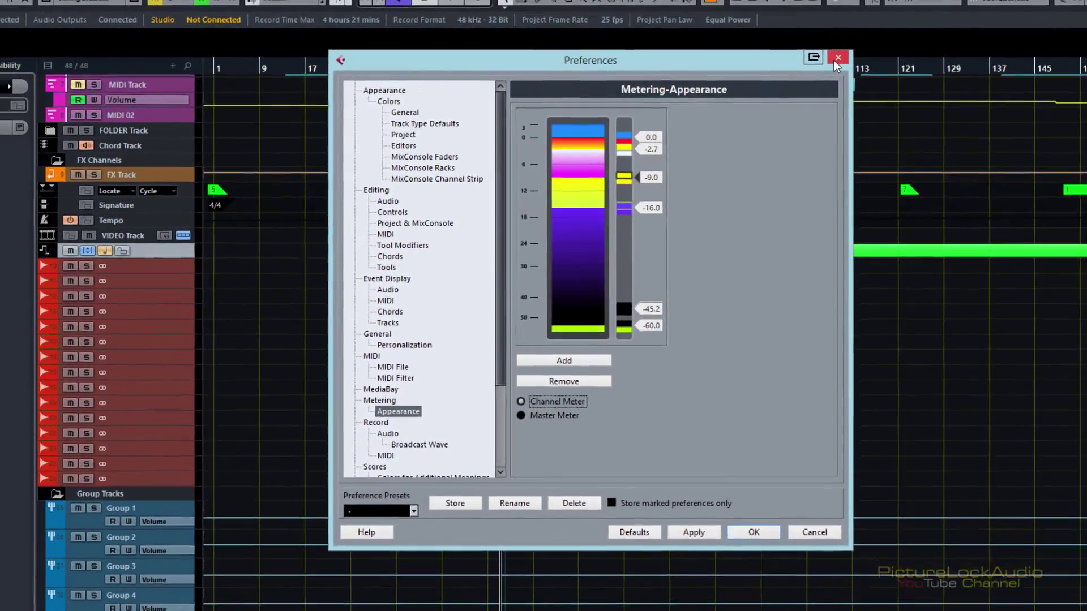
{"action": "left_click", "coordinate": [844, 56]}
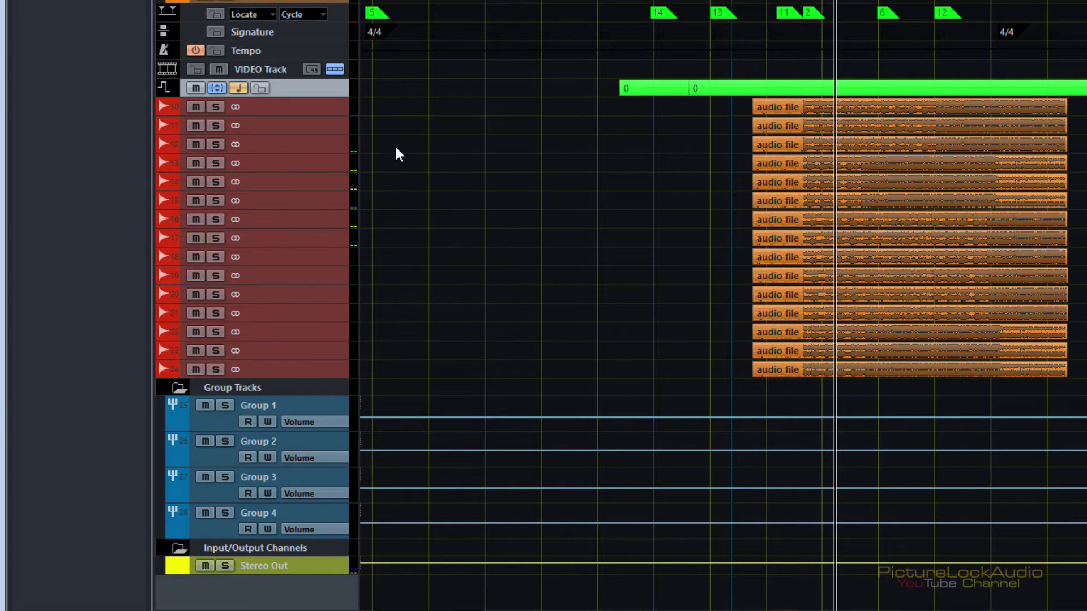
Select audio tracks 12 to 17 and resize them together until they are shorter than the neighbouring audio tracks
{"action": "left_click", "coordinate": [304, 143]}
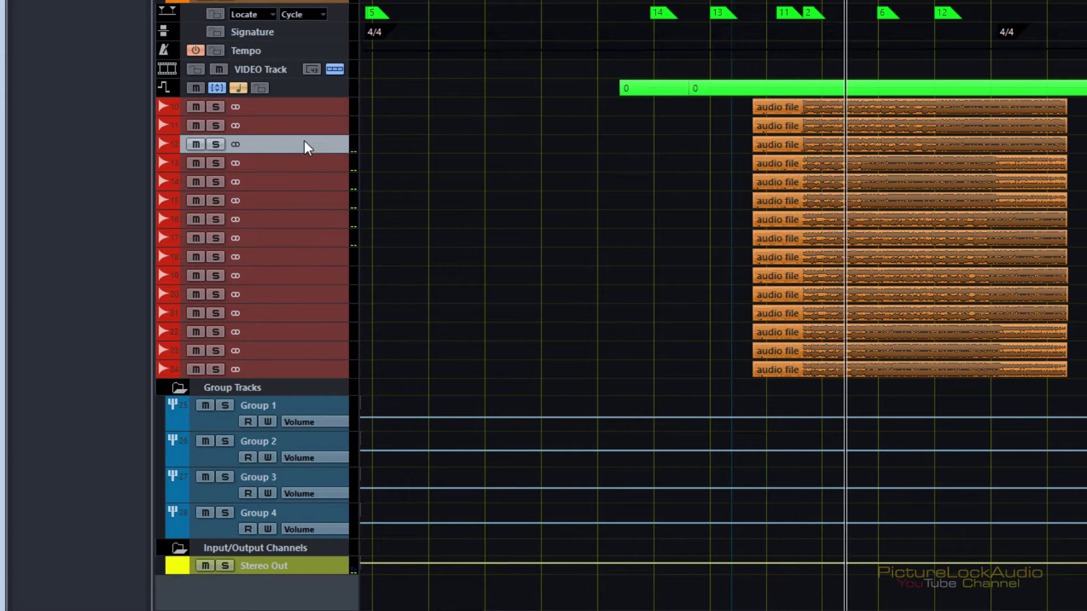
{"action": "left_click", "coordinate": [313, 238], "text": "shift"}
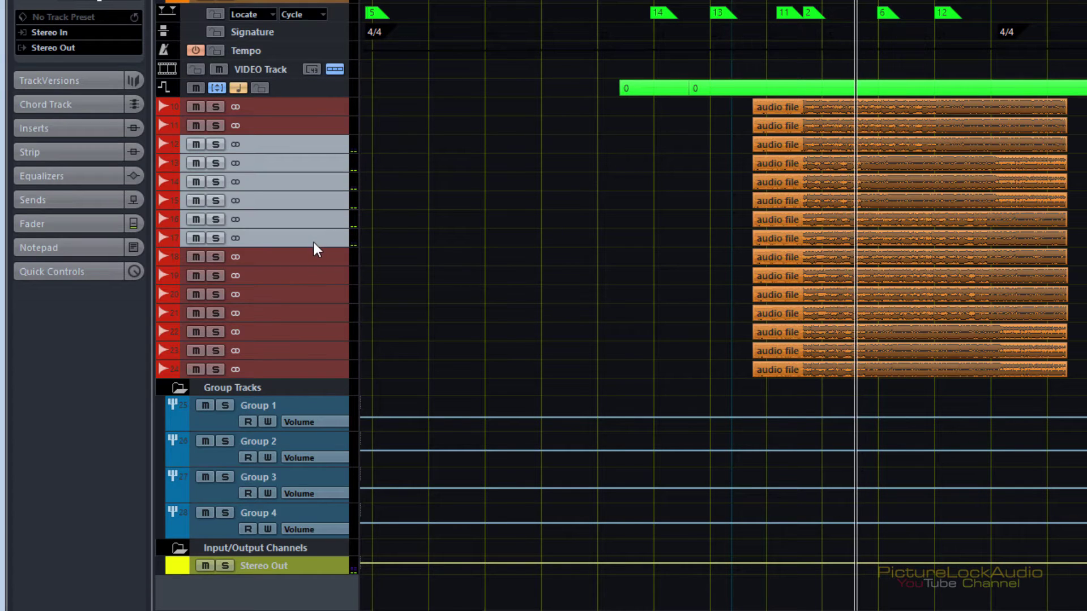
{"action": "left_click_drag", "start_coordinate": [311, 247], "coordinate": [309, 272]}
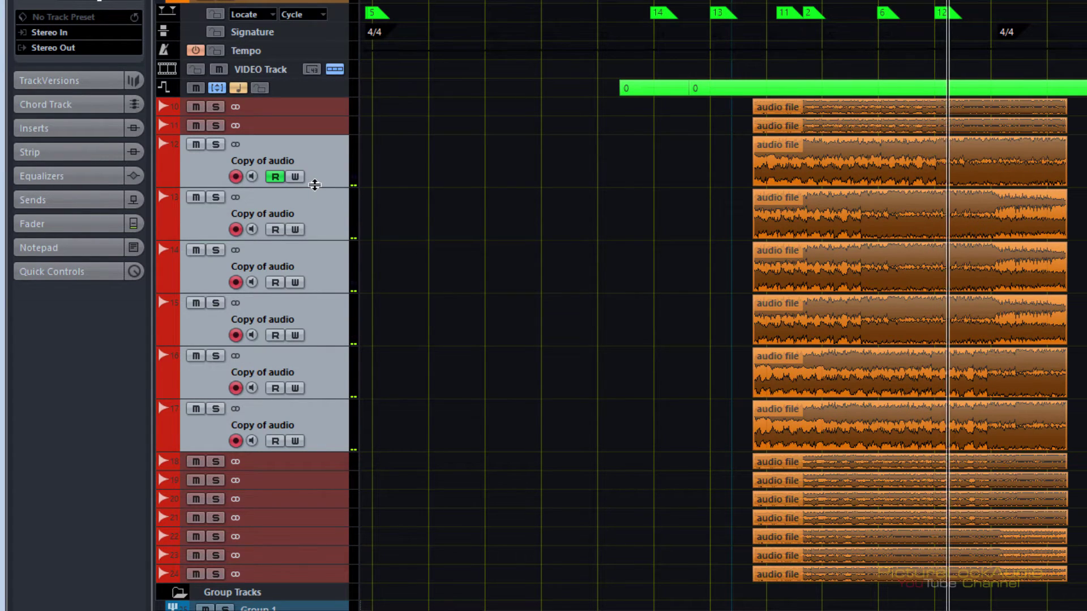
{"action": "left_click_drag", "start_coordinate": [313, 186], "coordinate": [312, 142]}
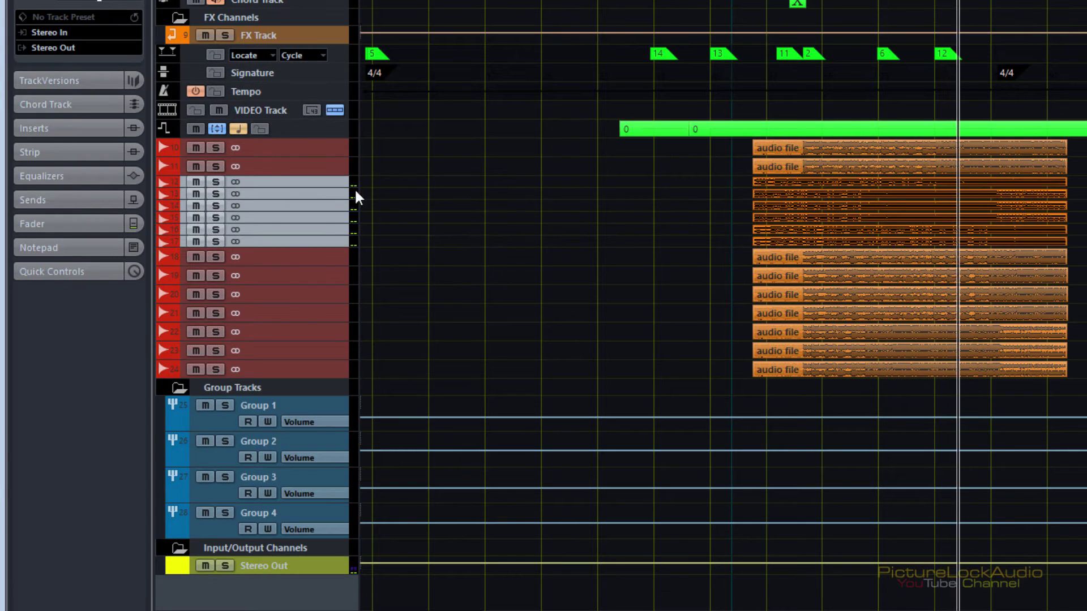
Move the playback position into the audio files and play the project with the MixConsole open to watch the channel meters
{"action": "left_click", "coordinate": [414, 296]}
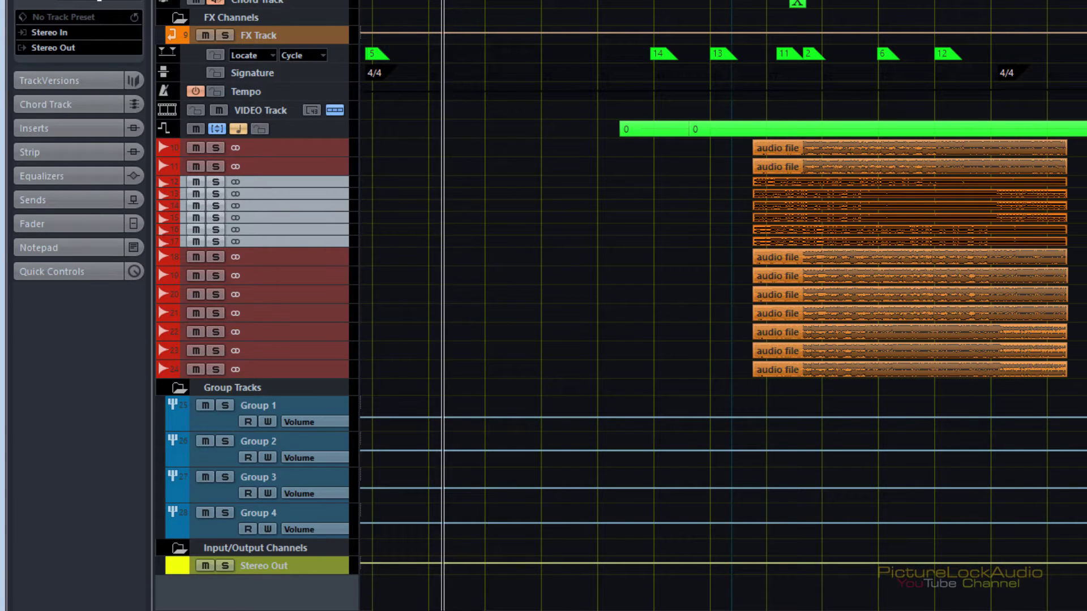
{"action": "left_click", "coordinate": [895, 2]}
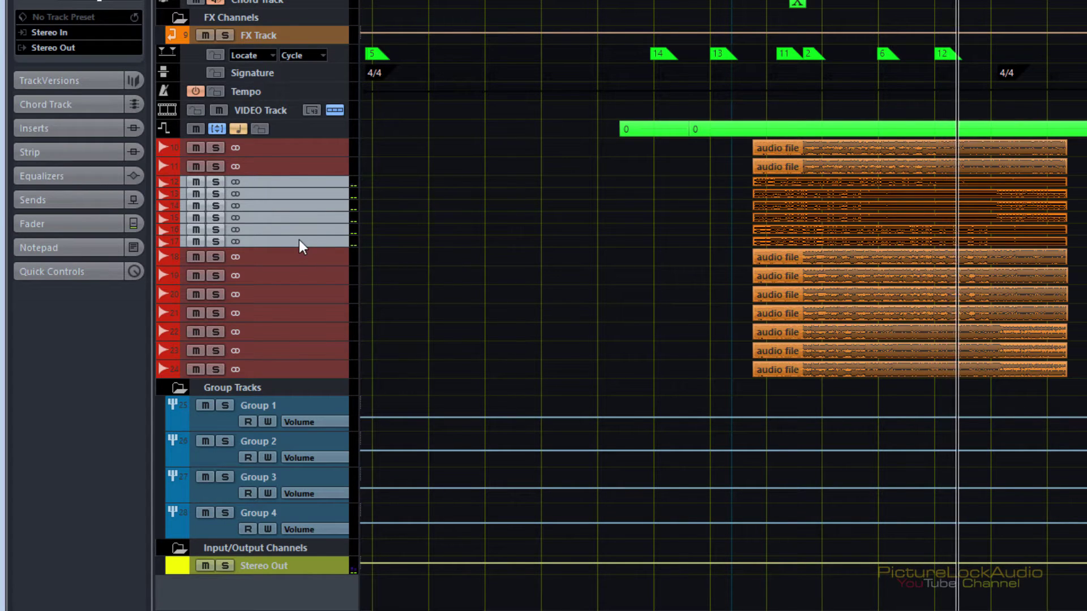
{"action": "key", "text": "F3"}
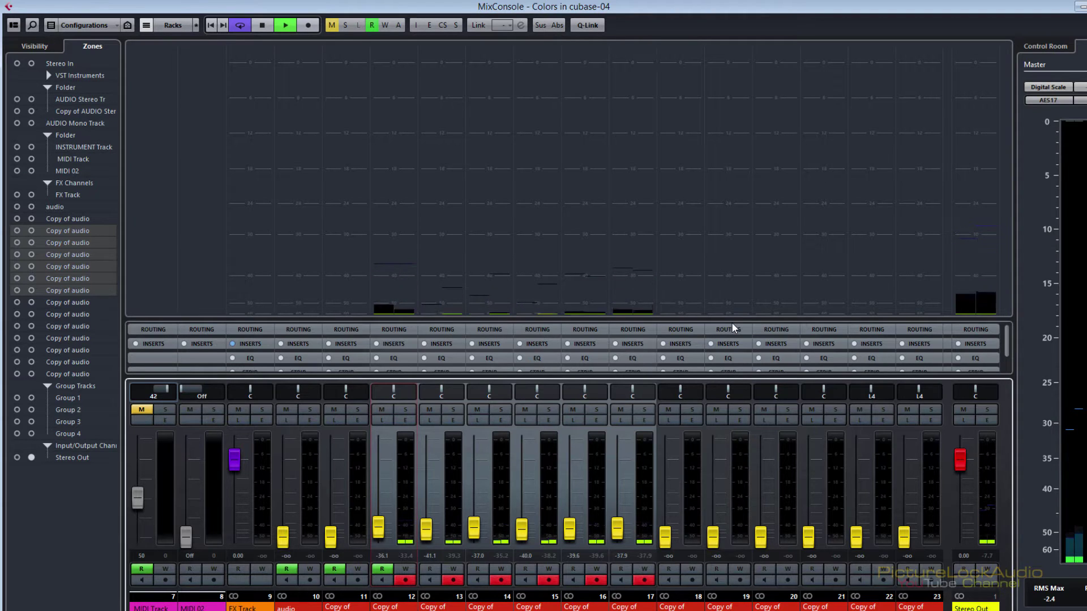
{"action": "key", "text": "space"}
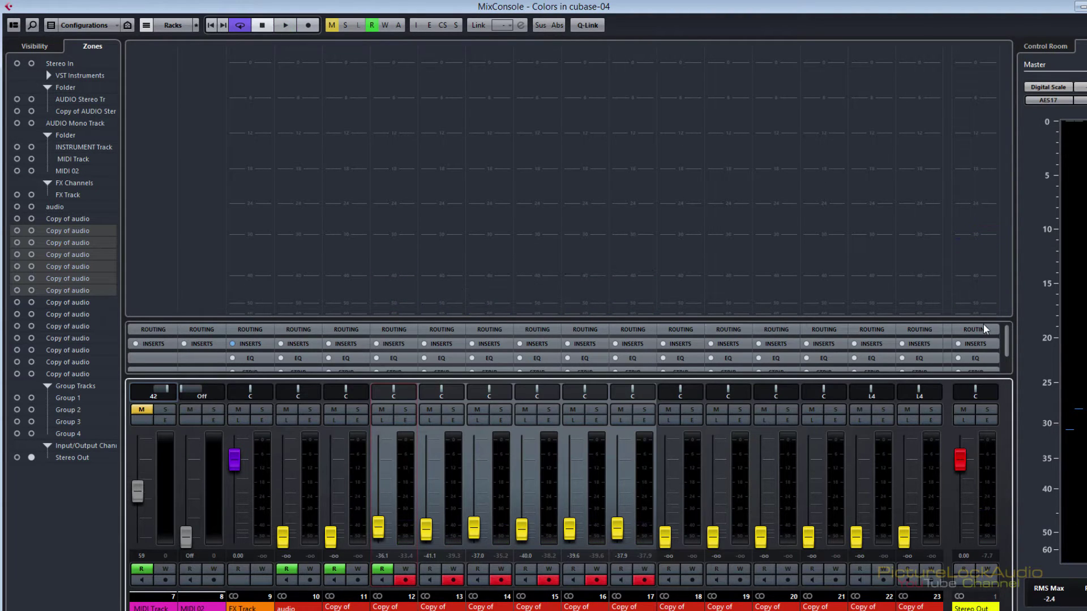
{"action": "key", "text": "space"}
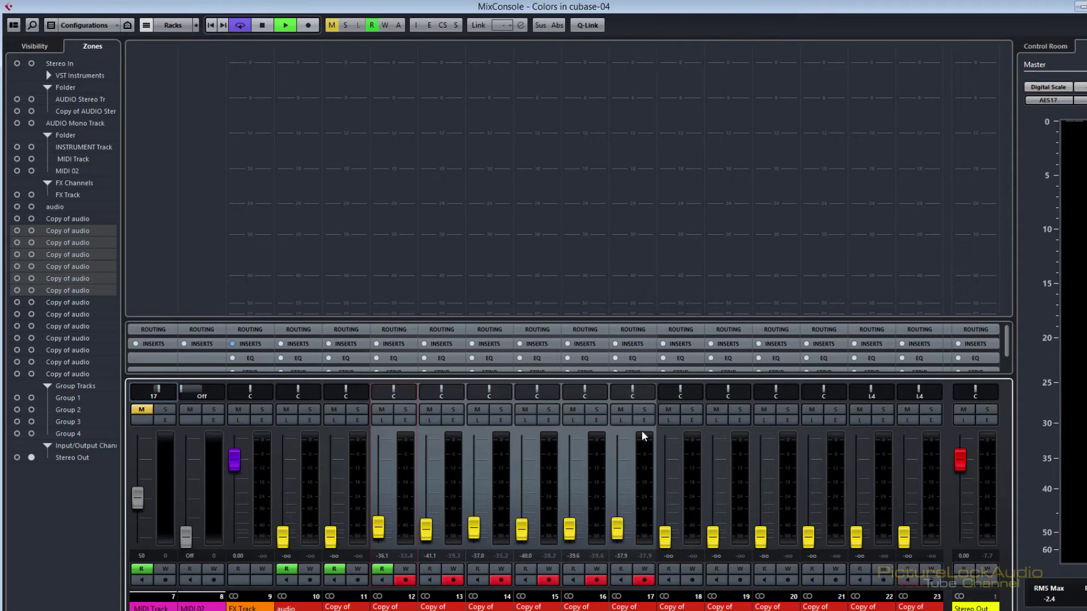
{"action": "key", "text": "space"}
{"action": "key", "text": "space"}
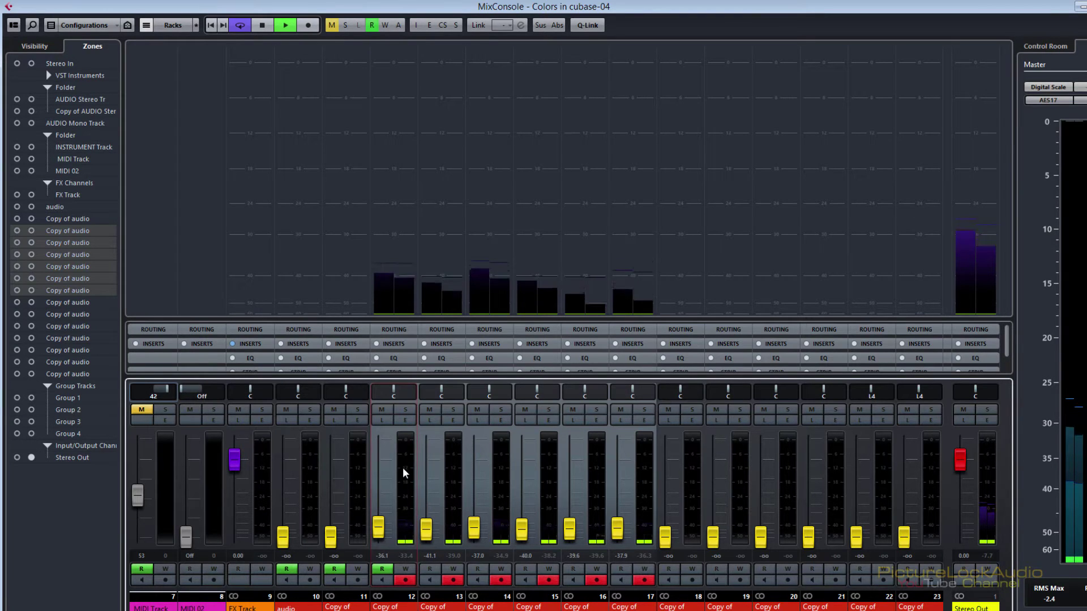
Lower the faders of channels 13 to 17 all the way to -oo
{"action": "left_click_drag", "start_coordinate": [426, 527], "coordinate": [427, 557]}
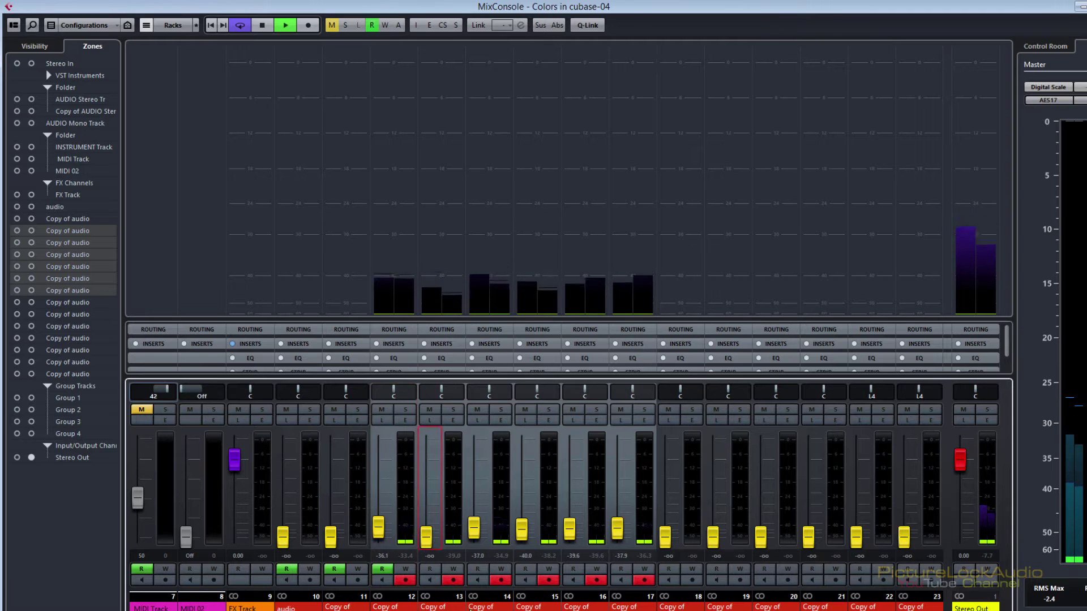
{"action": "left_click_drag", "start_coordinate": [474, 527], "coordinate": [475, 558]}
{"action": "left_click_drag", "start_coordinate": [522, 529], "coordinate": [573, 559]}
{"action": "left_click_drag", "start_coordinate": [617, 529], "coordinate": [620, 560]}
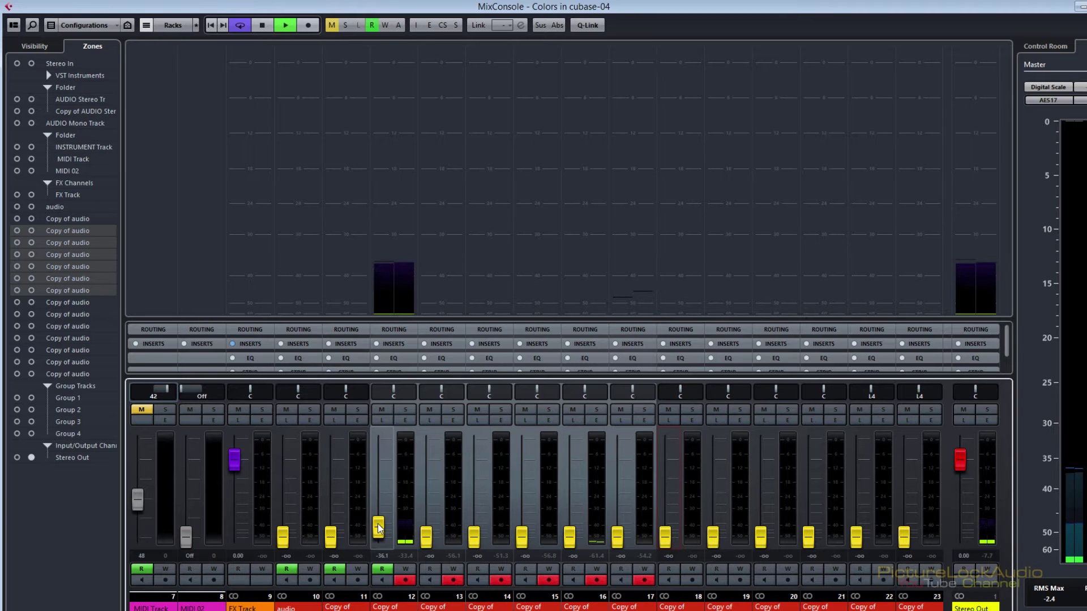
Raise the faders of channels 12, 14, 16, 18 and 20 to -12.7, -11.9, -10.9, -13.8 and -10.2
{"action": "left_click_drag", "start_coordinate": [378, 526], "coordinate": [389, 496]}
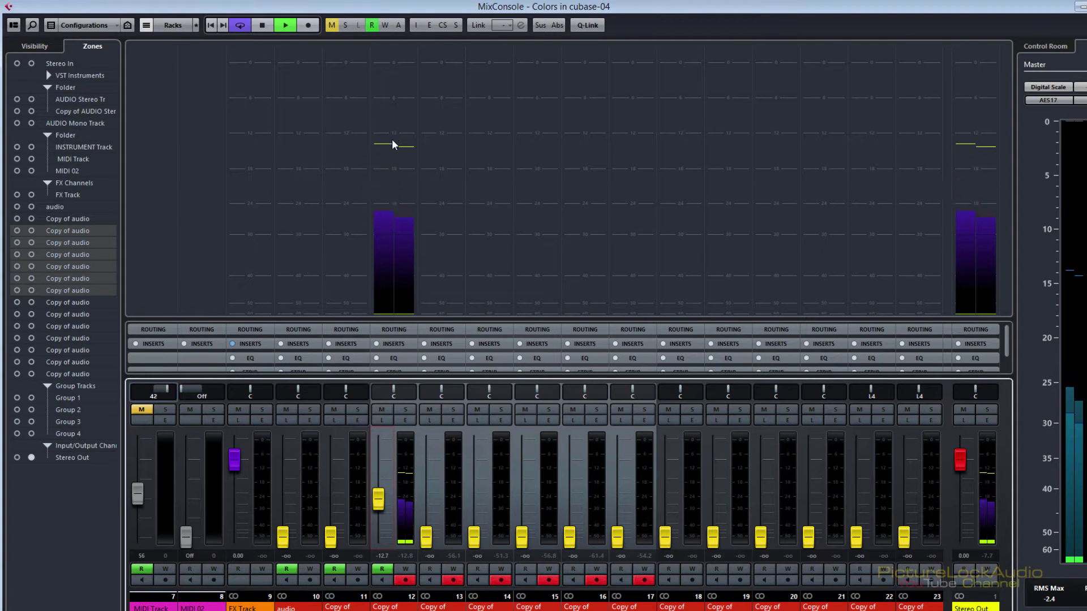
{"action": "mouse_move", "coordinate": [479, 518]}
{"action": "left_mouse_down"}
{"action": "mouse_move", "coordinate": [483, 476]}
{"action": "mouse_move", "coordinate": [476, 497]}
{"action": "left_mouse_up"}
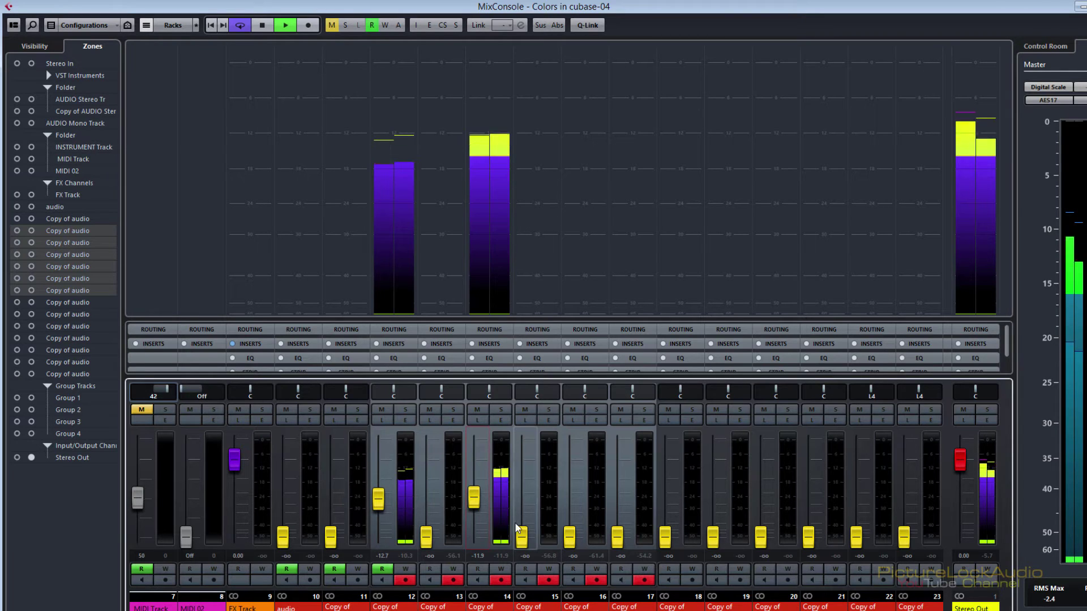
{"action": "left_click", "coordinate": [404, 558]}
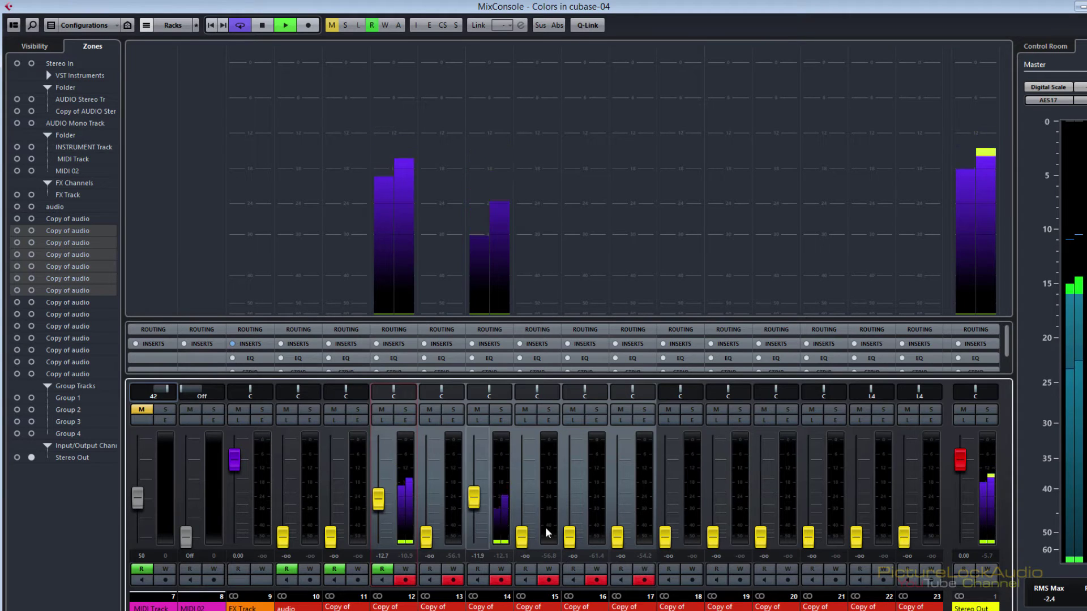
{"action": "left_click_drag", "start_coordinate": [569, 535], "coordinate": [568, 493]}
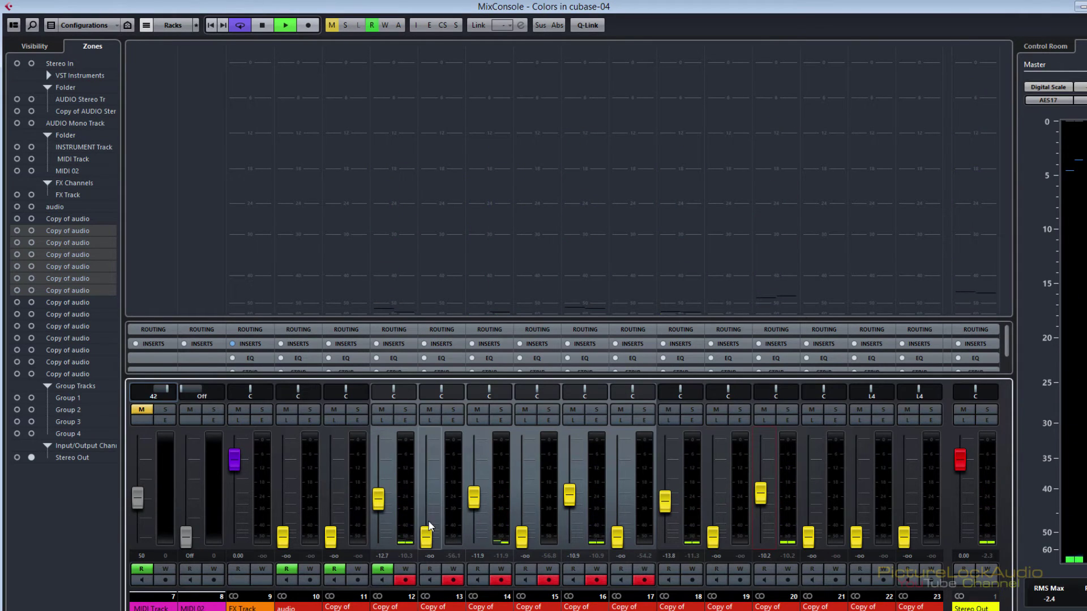
With playback stopped, lower channels 12, 14, 16, 18 and 20 to -23.1, -22.3, -21.3, -19.2 and -17.0, and resume playback
{"action": "key", "text": "space"}
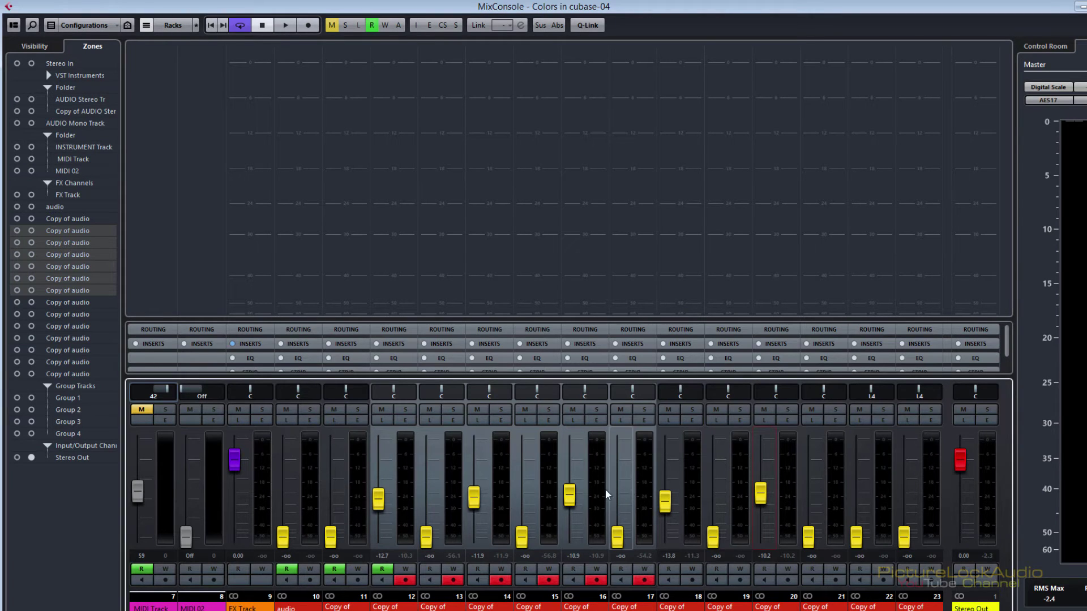
{"action": "key", "text": "alt+shift"}
{"action": "left_click_drag", "start_coordinate": [572, 501], "coordinate": [572, 519]}
{"action": "left_click_drag", "start_coordinate": [760, 493], "coordinate": [761, 508]}
{"action": "left_click_drag", "start_coordinate": [666, 505], "coordinate": [666, 515]}
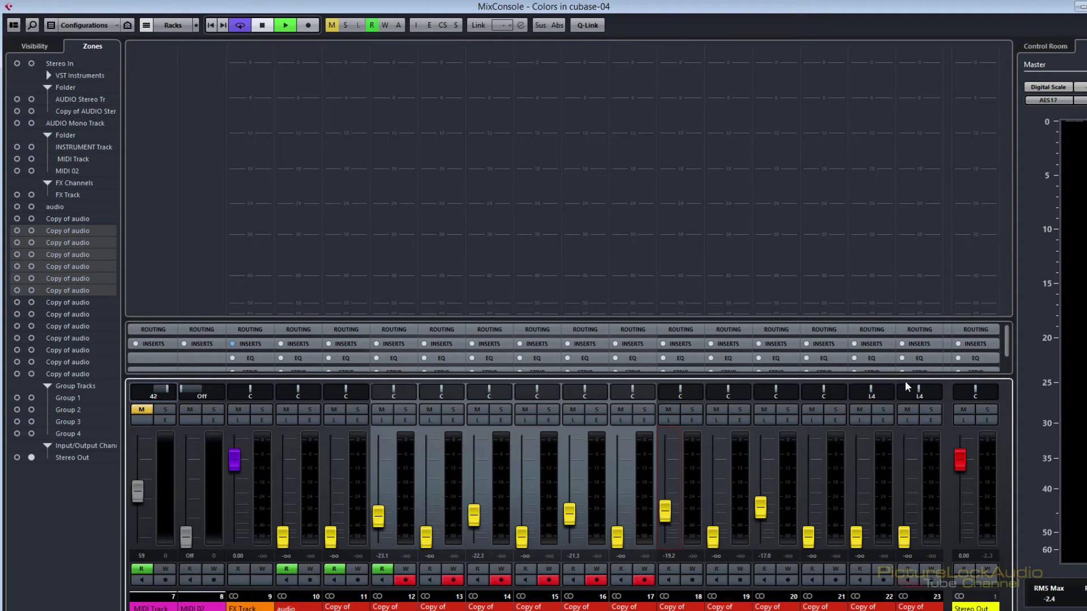
{"action": "key", "text": "space"}
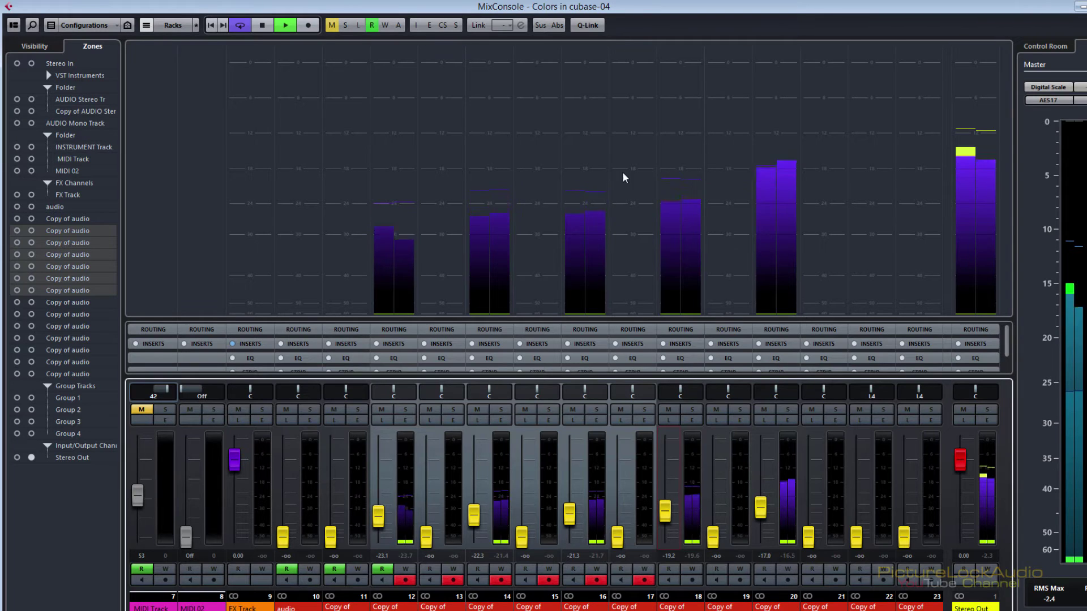
Extend the linked channel selection to channels 12 through 20 and raise their faders together, bringing channel 20 to -11.7
{"action": "left_click", "coordinate": [795, 478]}
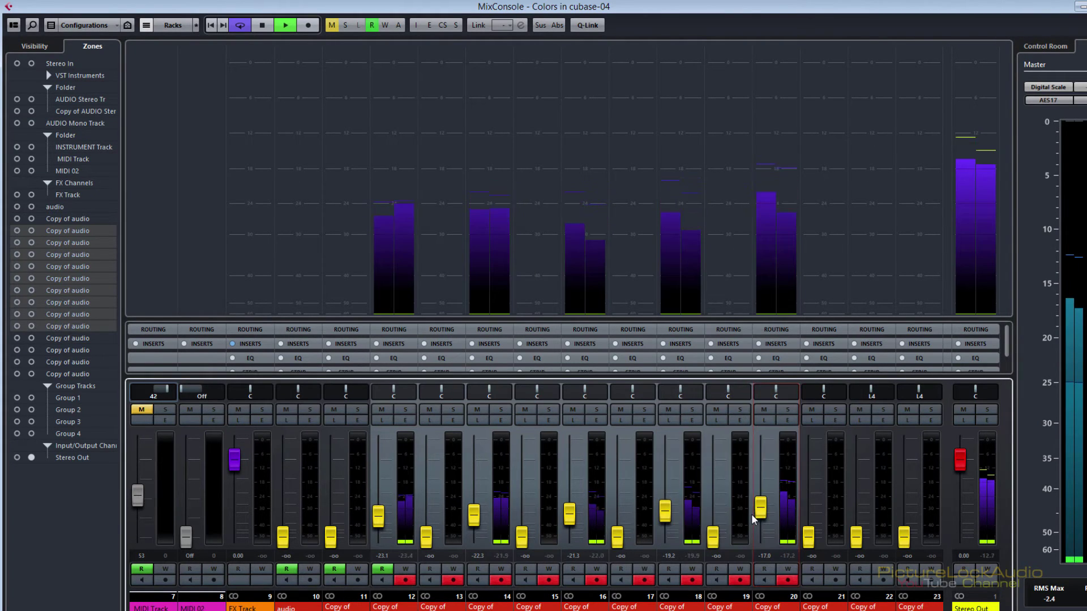
{"action": "left_click_drag", "start_coordinate": [760, 516], "coordinate": [762, 498]}
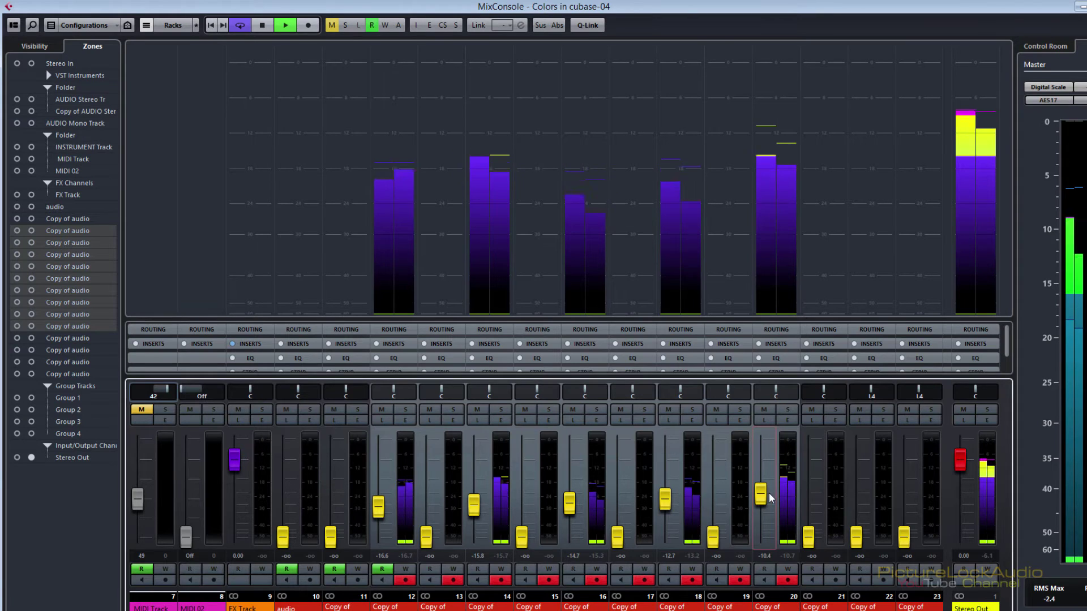
{"action": "left_click_drag", "start_coordinate": [760, 494], "coordinate": [761, 501]}
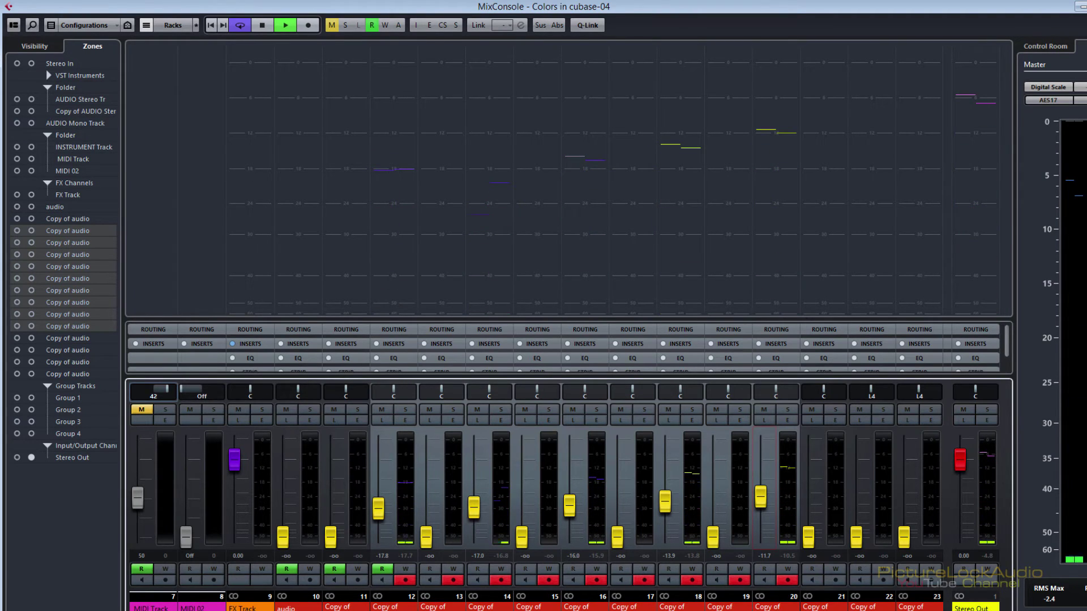
Return to the project window, move playback to about bar 60, and set the cycle range around an audio event, bars 55 to 99
{"action": "key", "text": "F3"}
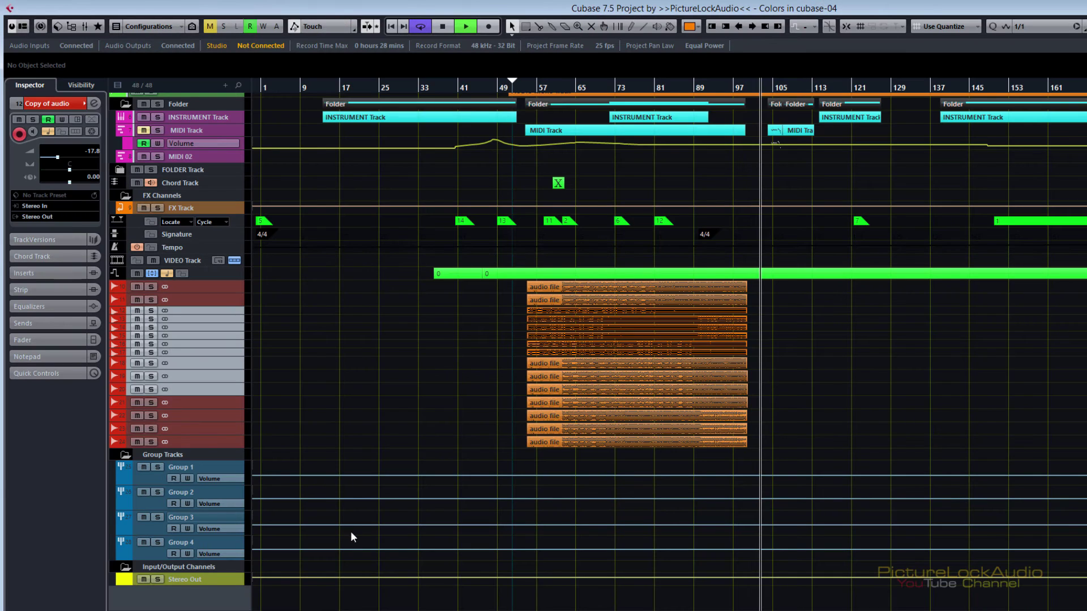
{"action": "left_click", "coordinate": [554, 87]}
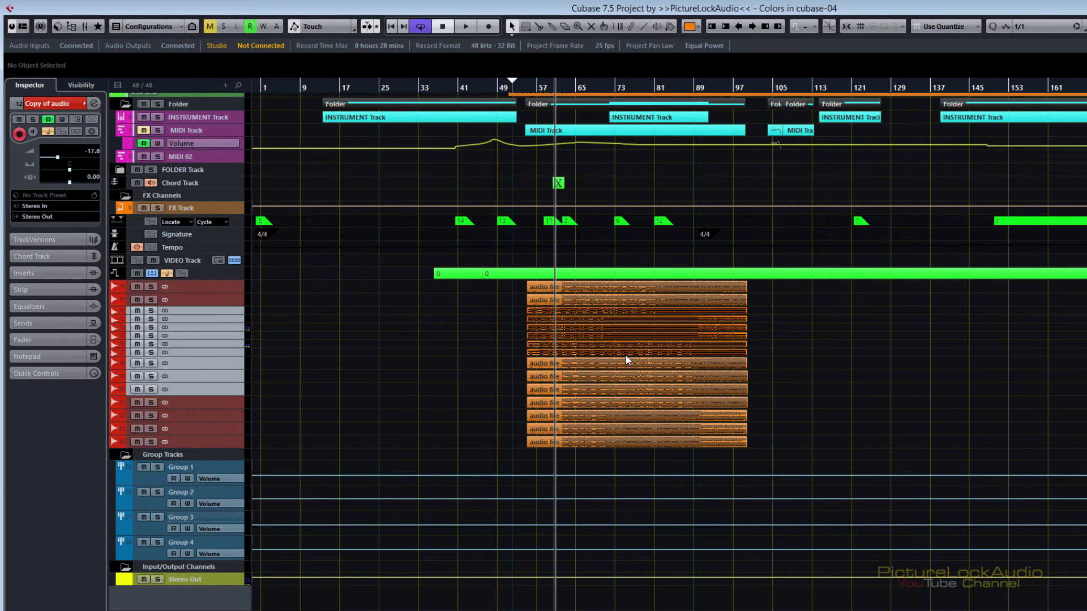
{"action": "left_click", "coordinate": [631, 335]}
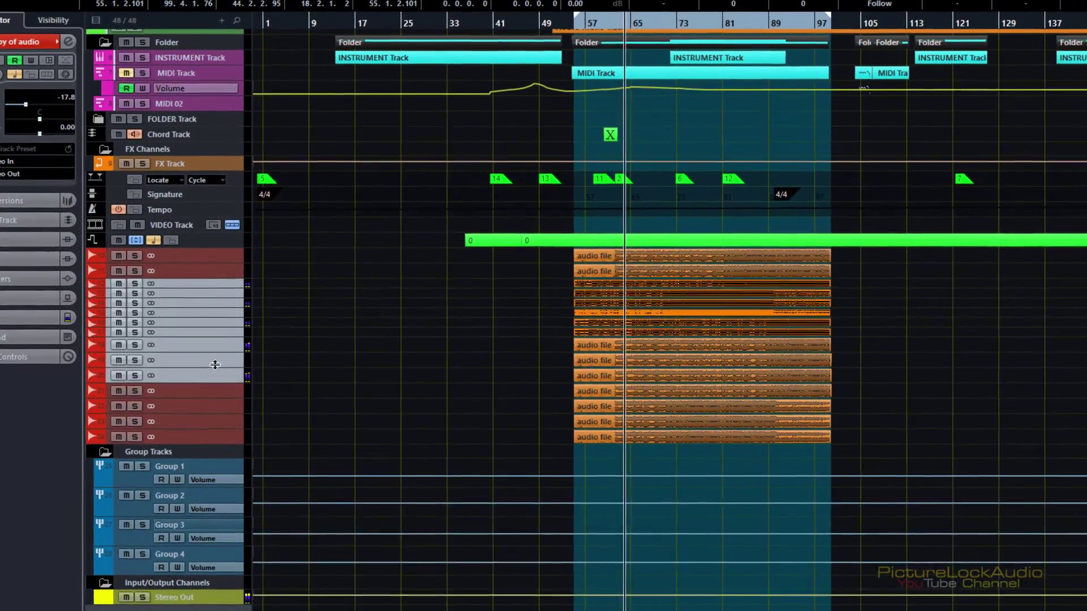
Reduce the selected tracks to one uniform small height and select all audio tracks from 10 to 24
{"action": "left_click_drag", "start_coordinate": [219, 376], "coordinate": [220, 365]}
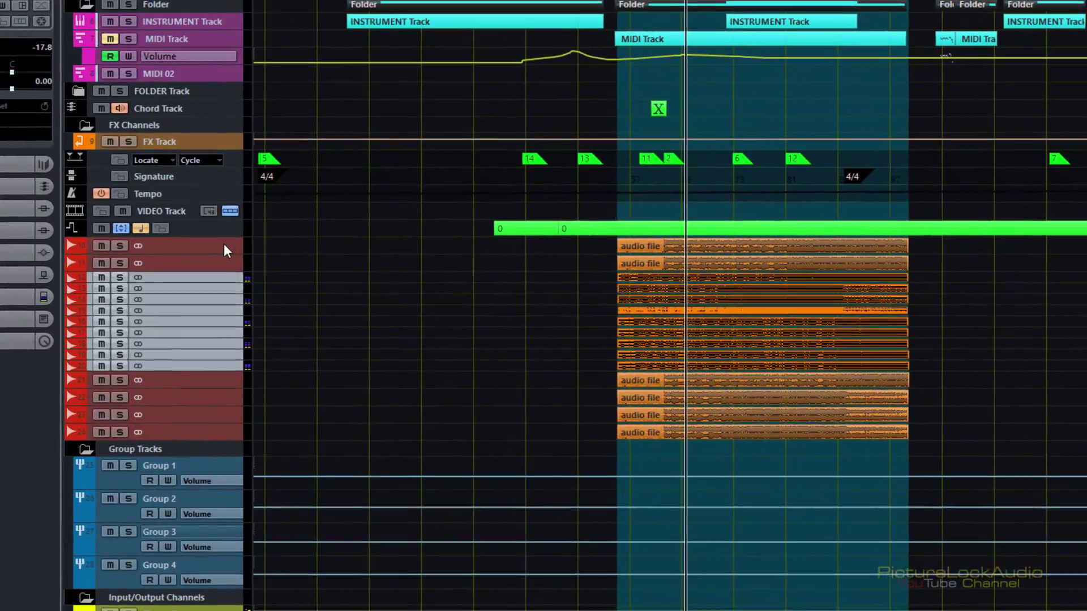
{"action": "left_click", "coordinate": [223, 244]}
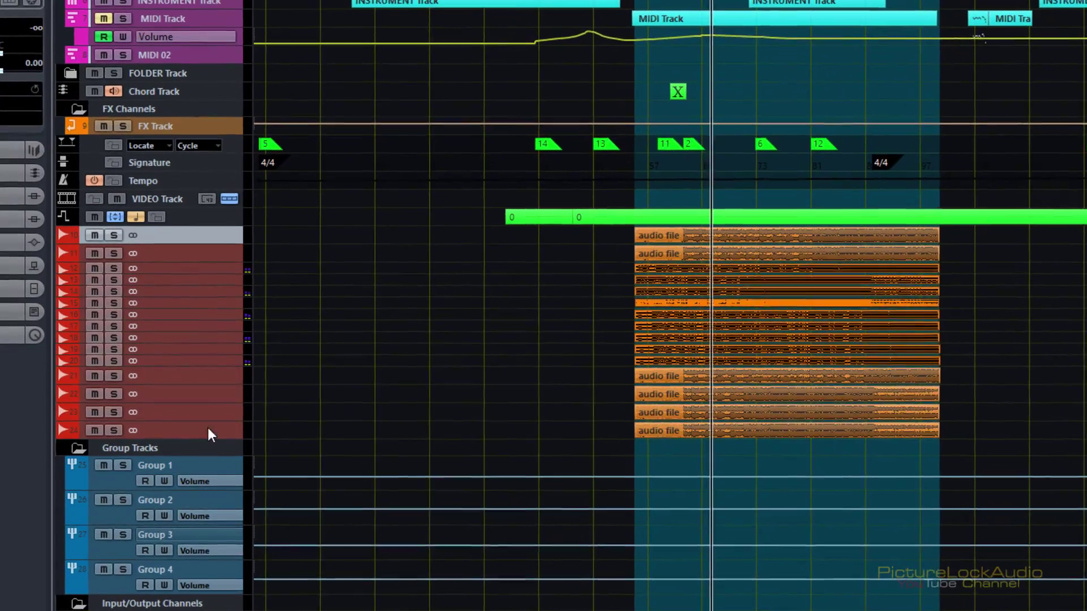
{"action": "left_click", "coordinate": [206, 426], "text": "shift"}
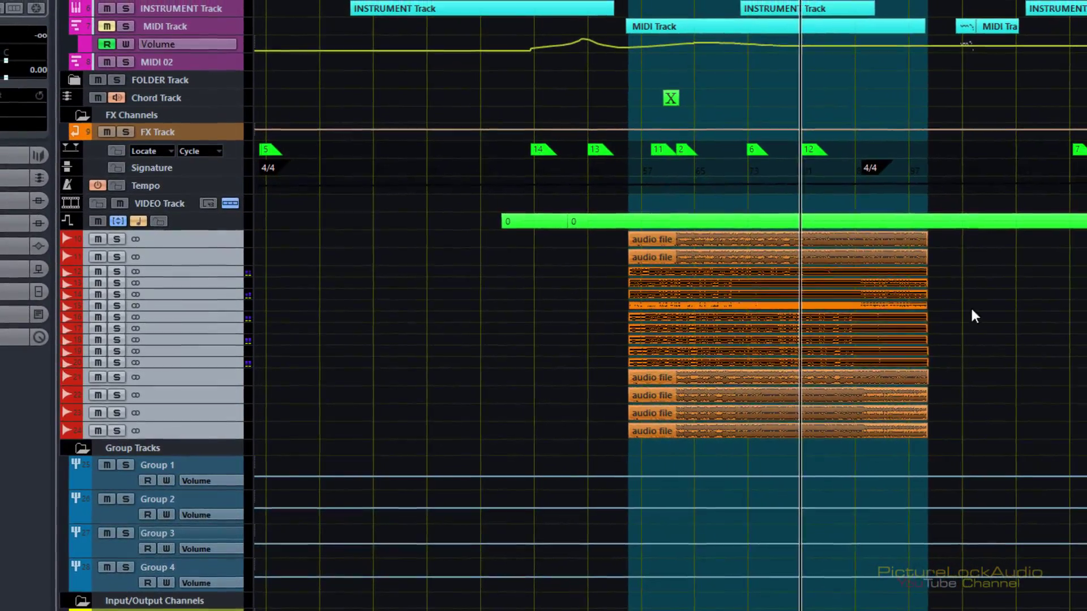
In the Metering Appearance preferences, switch to the Master Meter and remove every level handle except the one at -4.0
{"action": "left_click", "coordinate": [502, 313]}
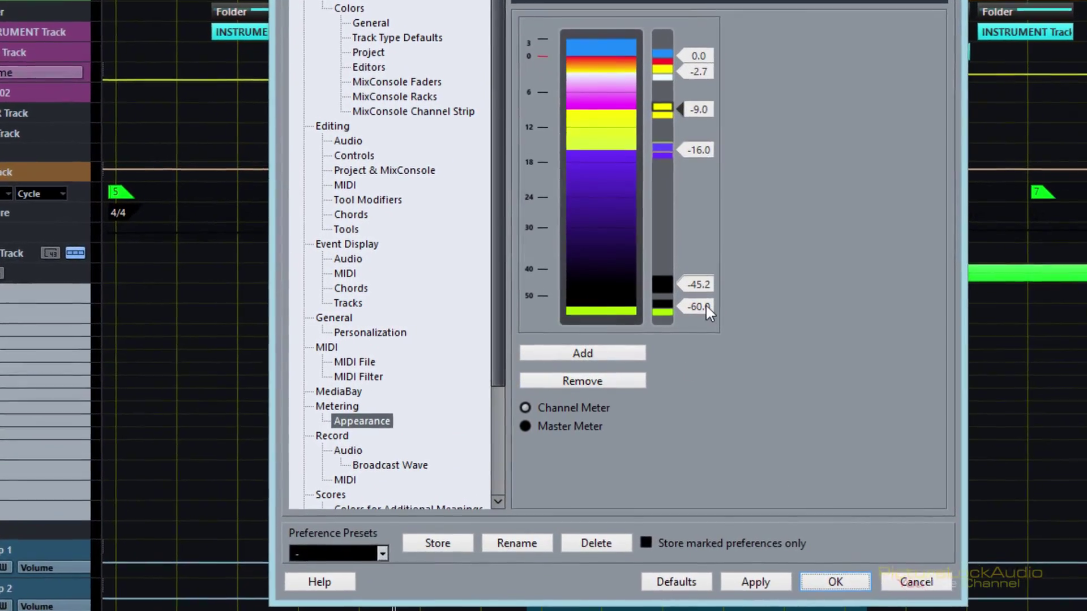
{"action": "left_click", "coordinate": [571, 426]}
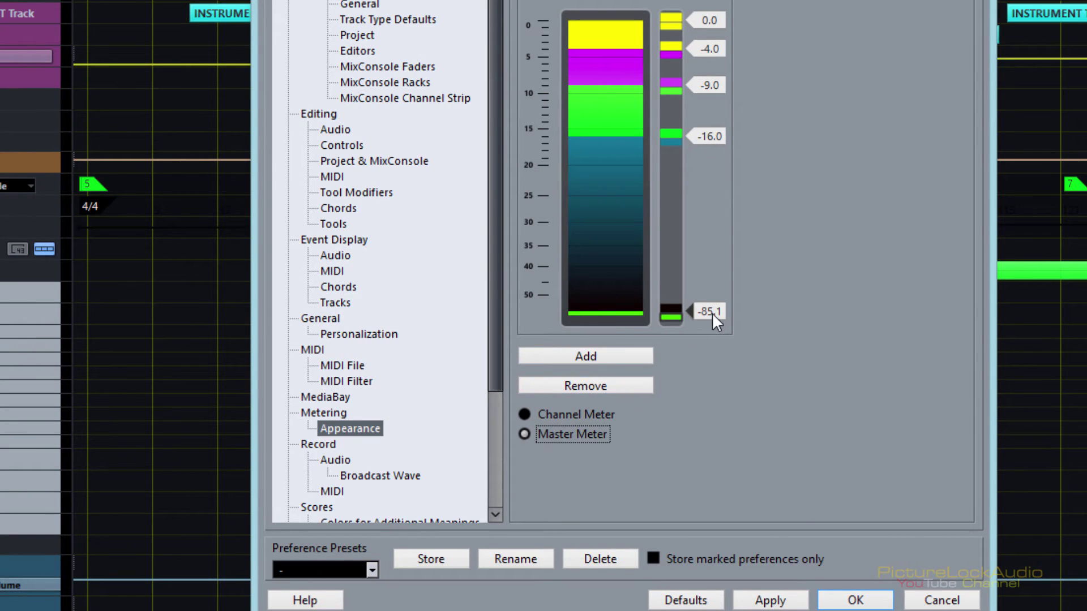
{"action": "left_click", "coordinate": [597, 387]}
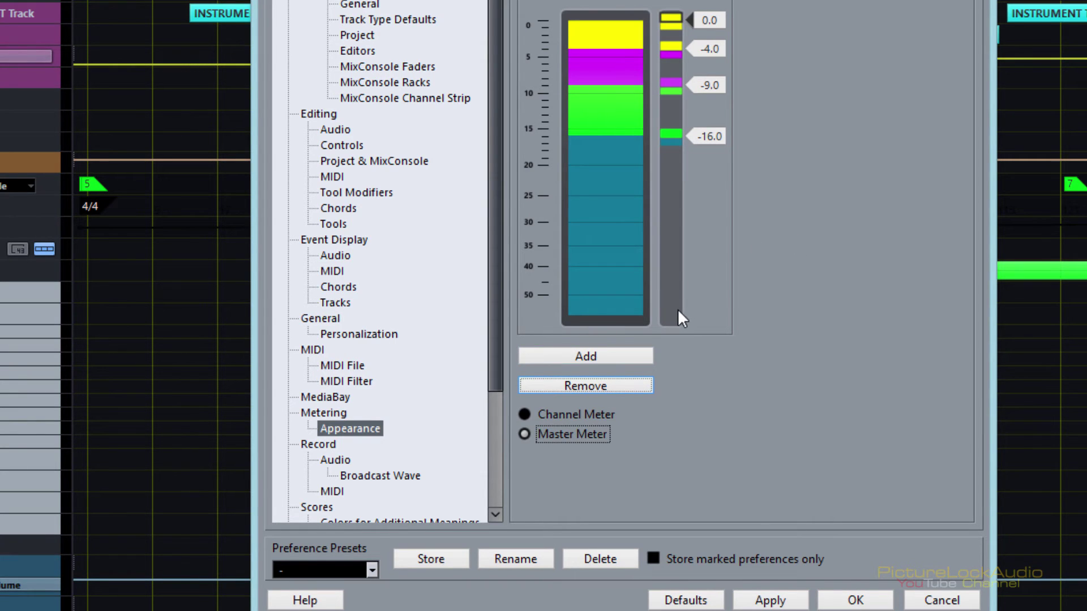
{"action": "left_click", "coordinate": [706, 137]}
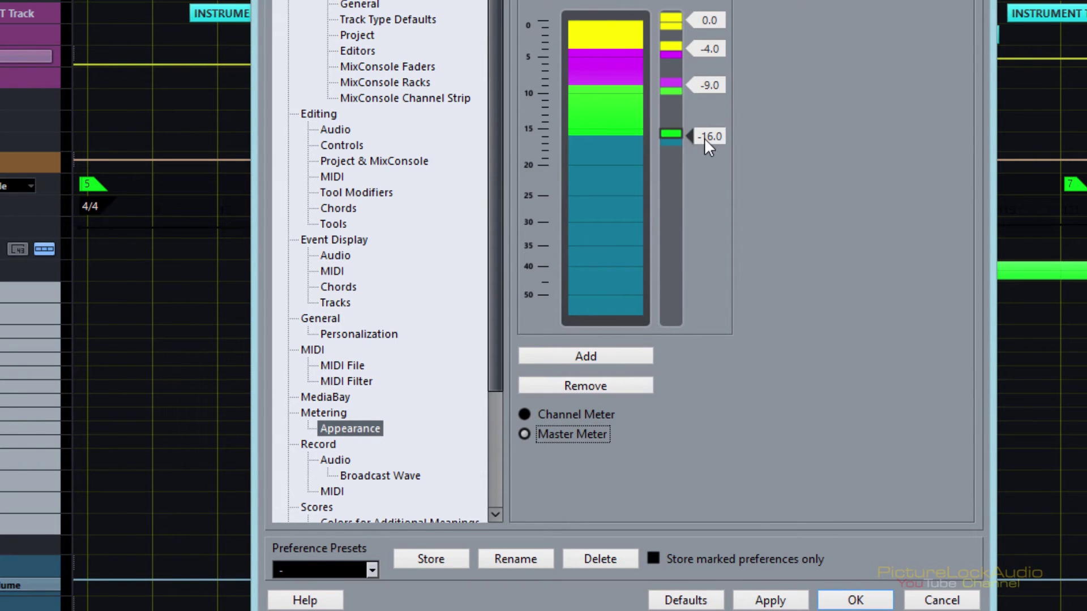
{"action": "left_click", "coordinate": [593, 387]}
{"action": "left_click_drag", "start_coordinate": [716, 91], "coordinate": [708, 86]}
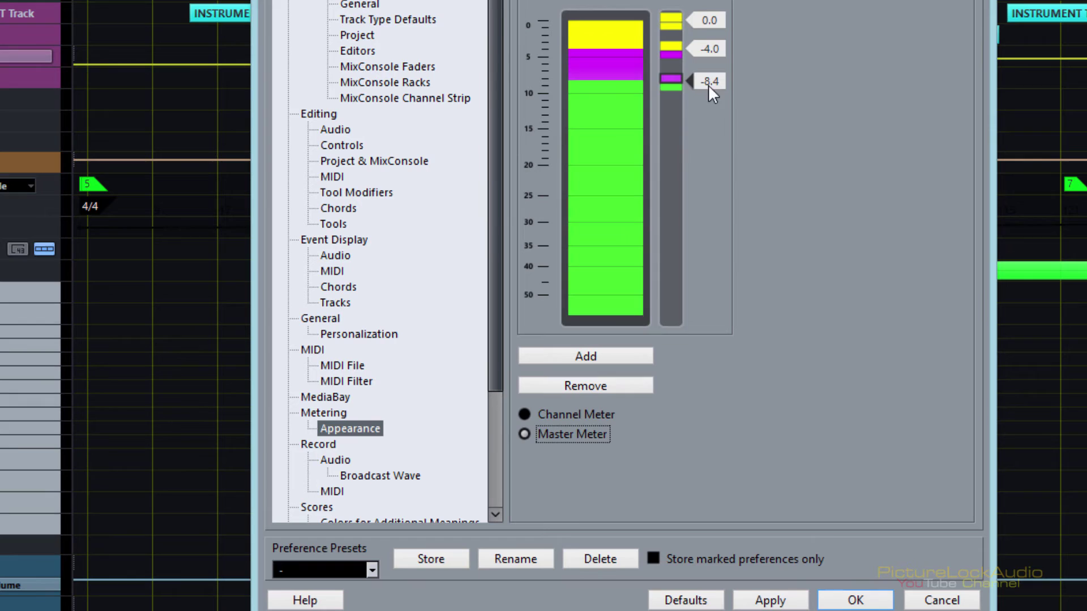
{"action": "left_click", "coordinate": [604, 387]}
{"action": "left_click", "coordinate": [603, 384]}
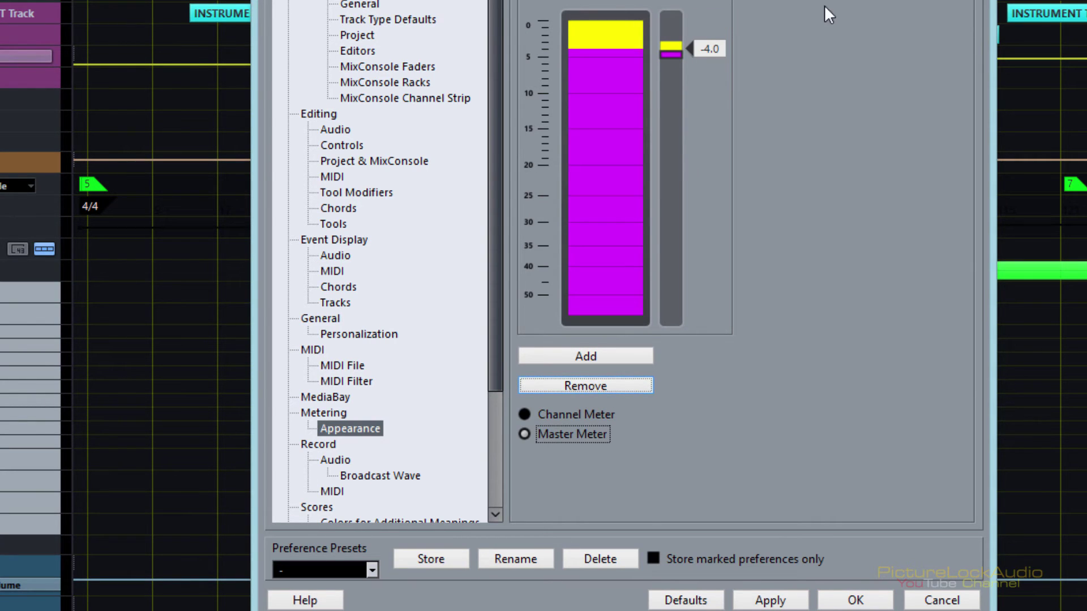
Set the remaining Master Meter handle to -62.8 and add a new handle at -16.0
{"action": "mouse_move", "coordinate": [709, 54]}
{"action": "left_mouse_down"}
{"action": "mouse_move", "coordinate": [684, 258]}
{"action": "mouse_move", "coordinate": [693, 192]}
{"action": "mouse_move", "coordinate": [710, 191]}
{"action": "mouse_move", "coordinate": [704, 274]}
{"action": "mouse_move", "coordinate": [715, 143]}
{"action": "mouse_move", "coordinate": [736, 110]}
{"action": "mouse_move", "coordinate": [742, 4]}
{"action": "mouse_move", "coordinate": [715, 191]}
{"action": "left_mouse_up"}
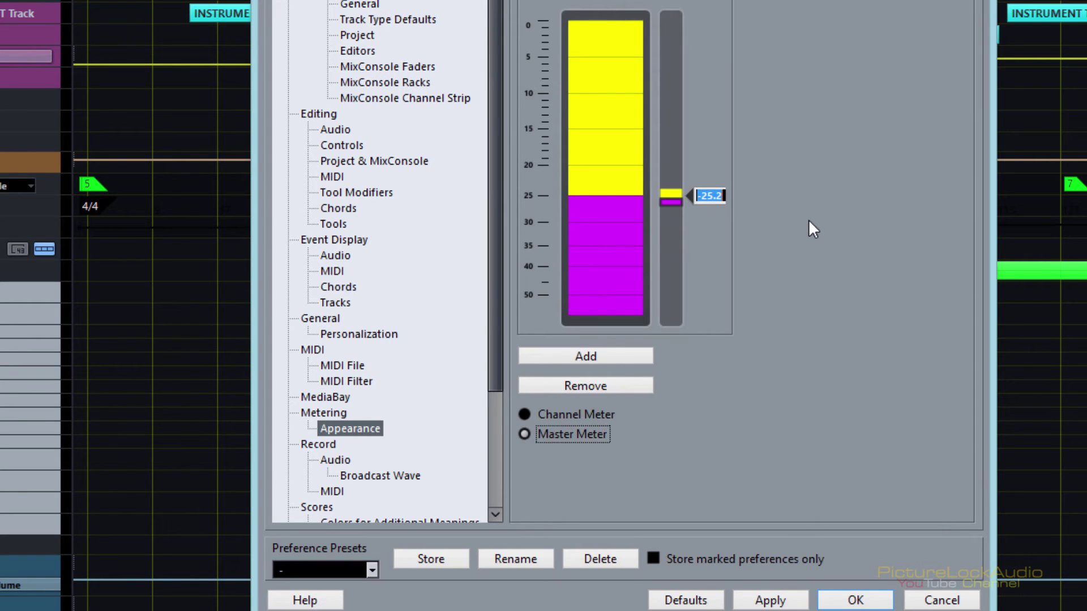
{"action": "type", "text": "-62.8"}
{"action": "key", "text": "Return"}
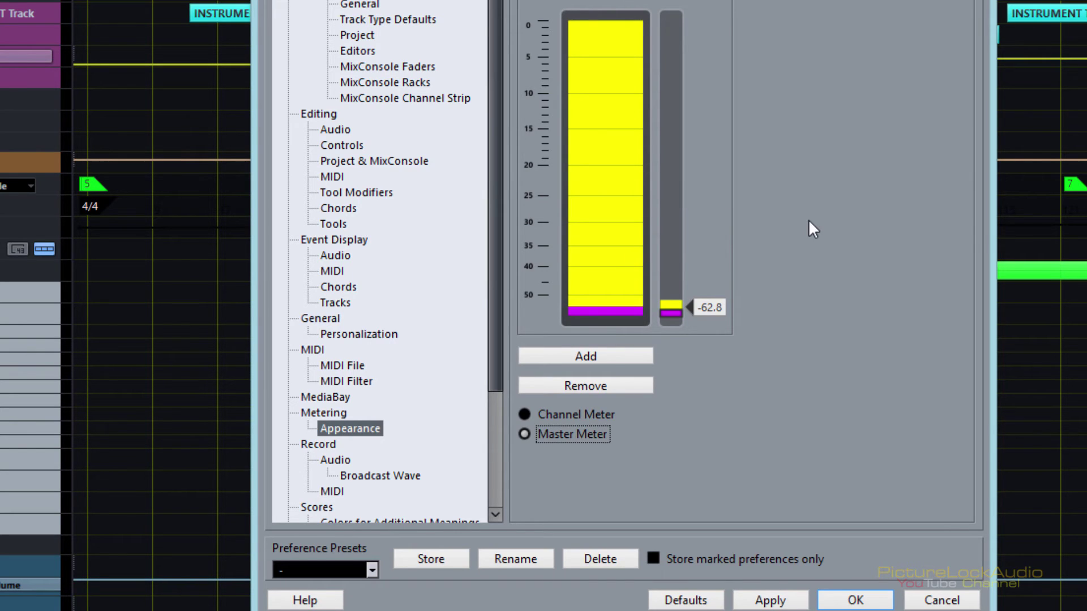
{"action": "left_click", "coordinate": [607, 354]}
{"action": "left_click", "coordinate": [713, 18]}
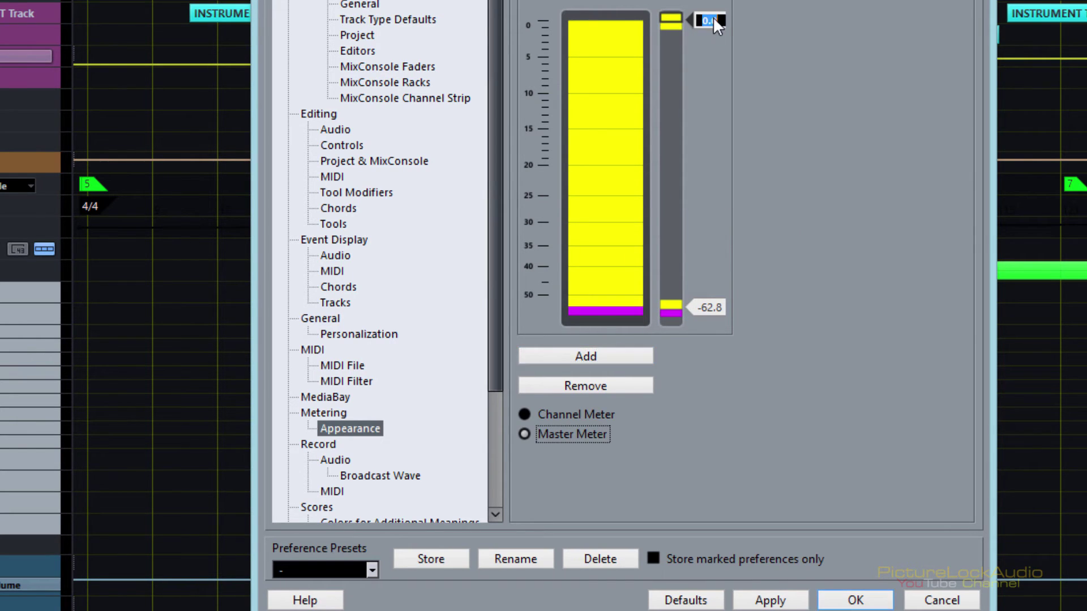
{"action": "type", "text": "-16"}
{"action": "key", "text": "Return"}
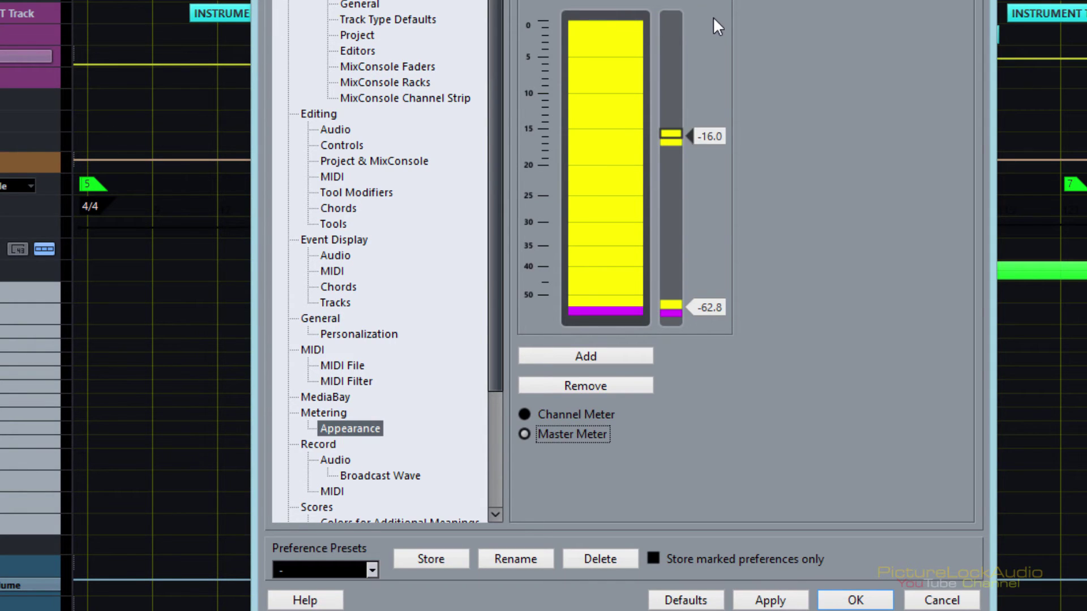
Add two more Master Meter level handles, one at -9.0 and one at -4.0
{"action": "left_click", "coordinate": [610, 354]}
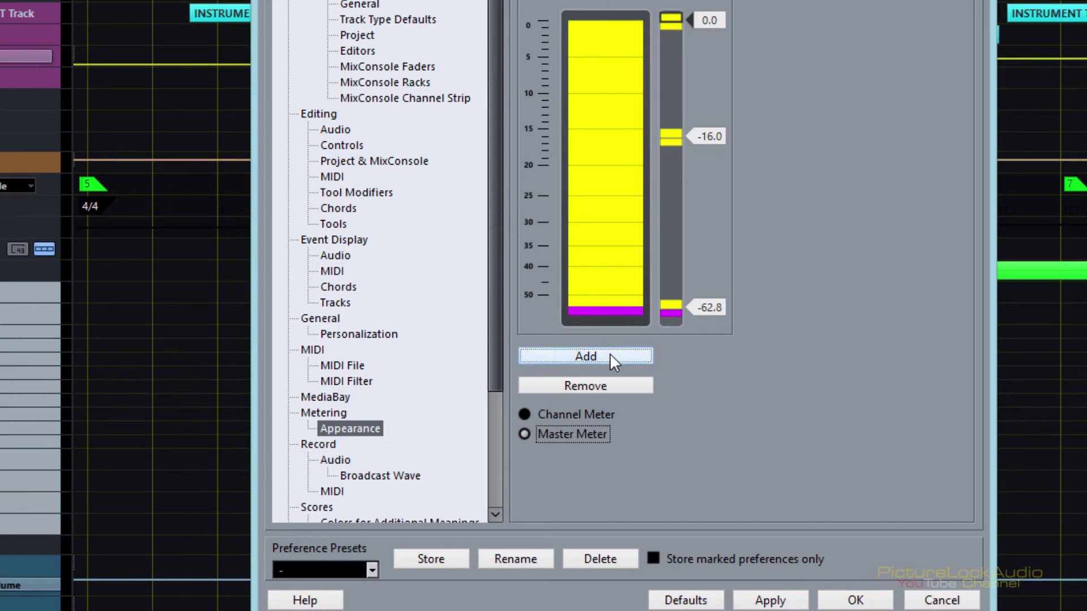
{"action": "left_click", "coordinate": [711, 17]}
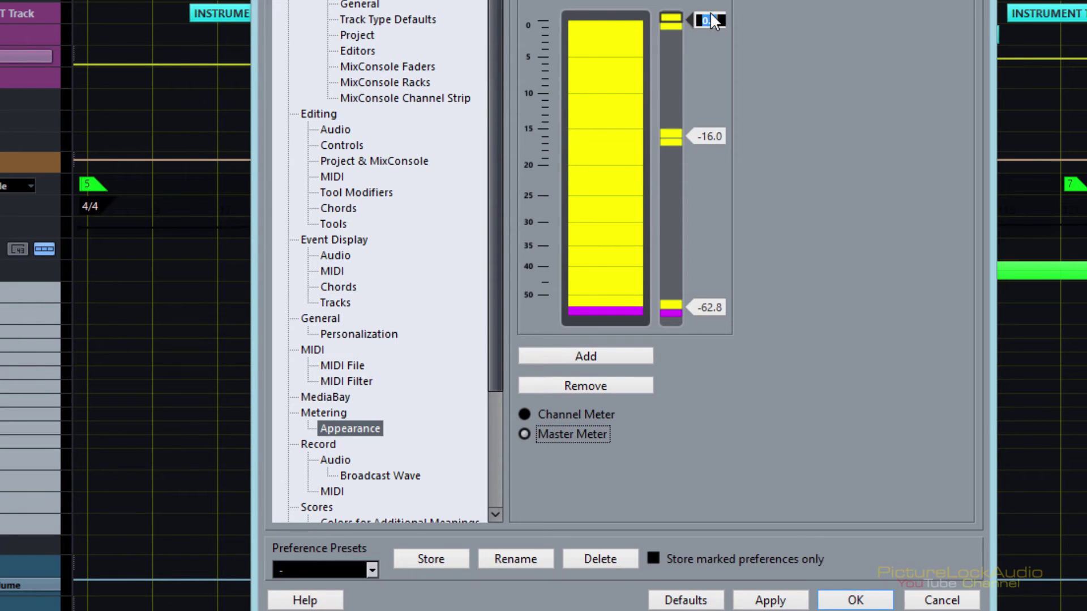
{"action": "type", "text": "-9"}
{"action": "key", "text": "Return"}
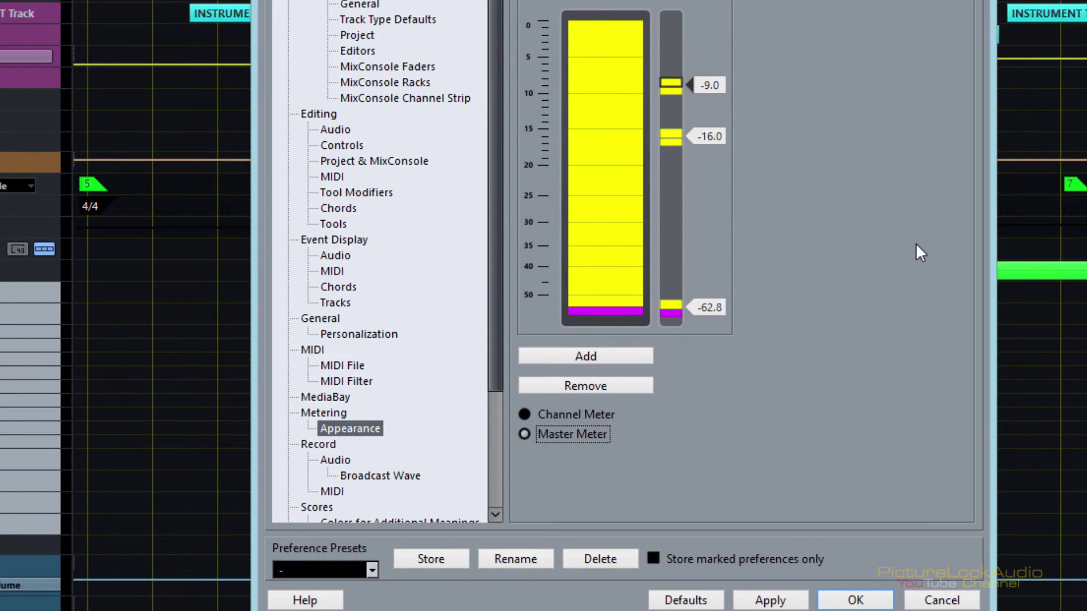
{"action": "left_click", "coordinate": [606, 350]}
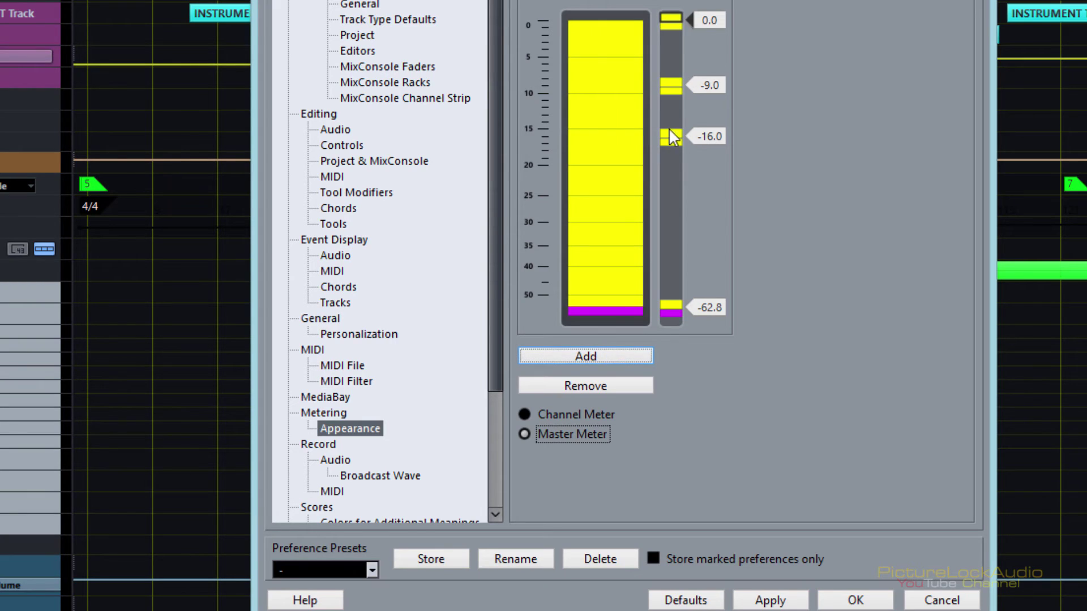
{"action": "left_click", "coordinate": [709, 20]}
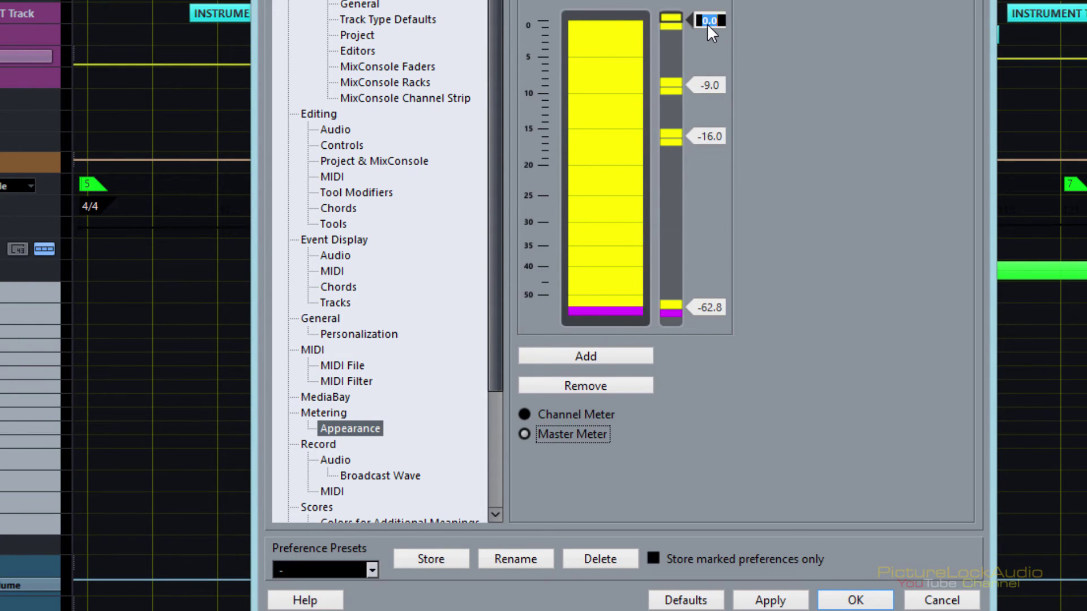
{"action": "type", "text": "-4"}
{"action": "key", "text": "Return"}
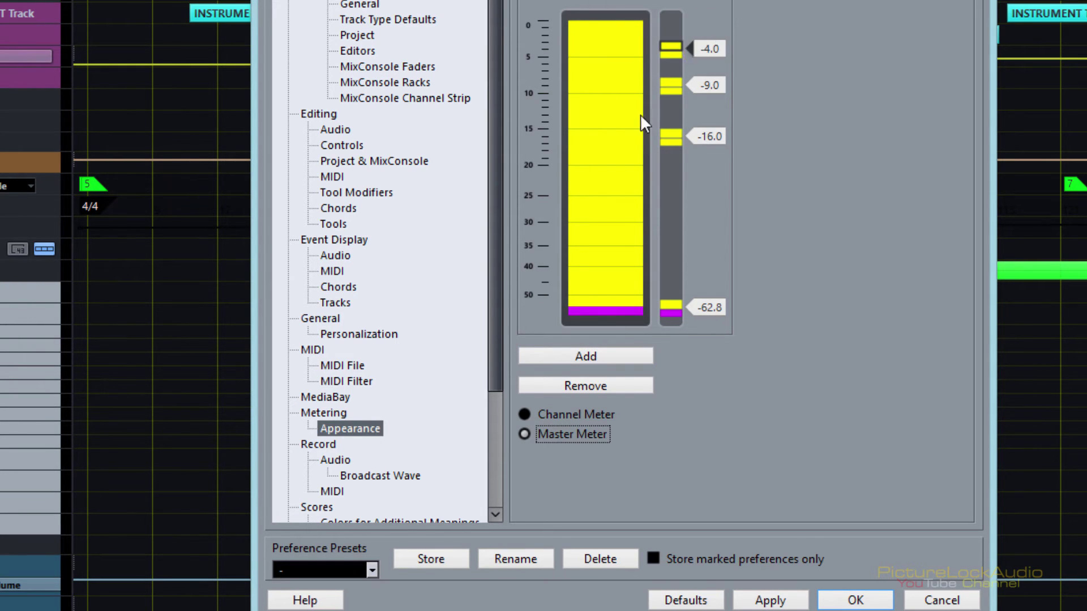
Change the upper color of the -62.8 handle to turquoise with a hue of 176
{"action": "left_click", "coordinate": [674, 308]}
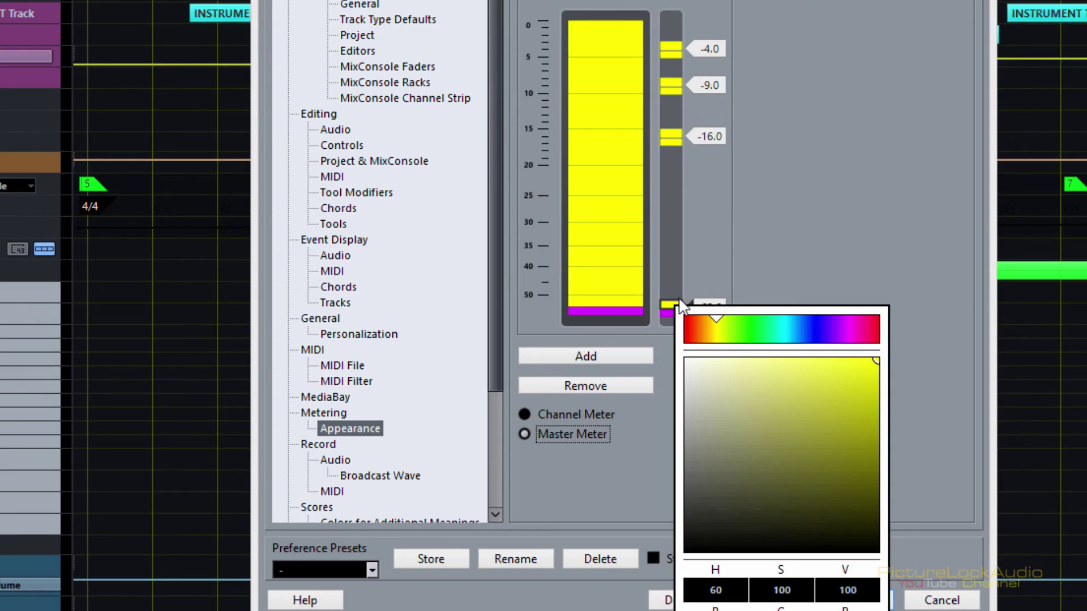
{"action": "left_click", "coordinate": [750, 277]}
{"action": "left_click", "coordinate": [671, 308]}
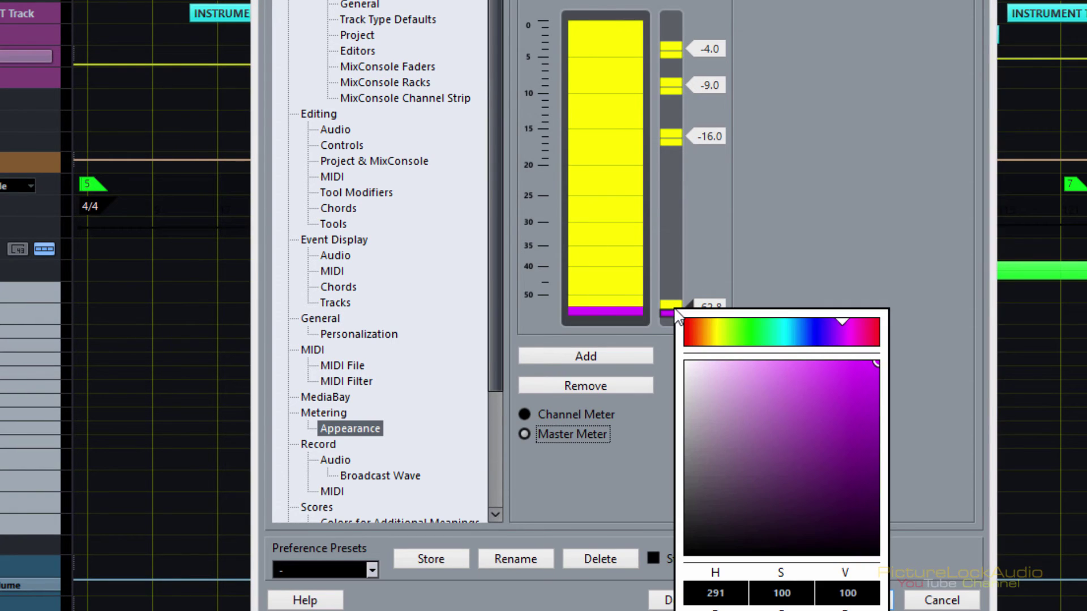
{"action": "left_click", "coordinate": [670, 303]}
{"action": "left_click", "coordinate": [668, 303]}
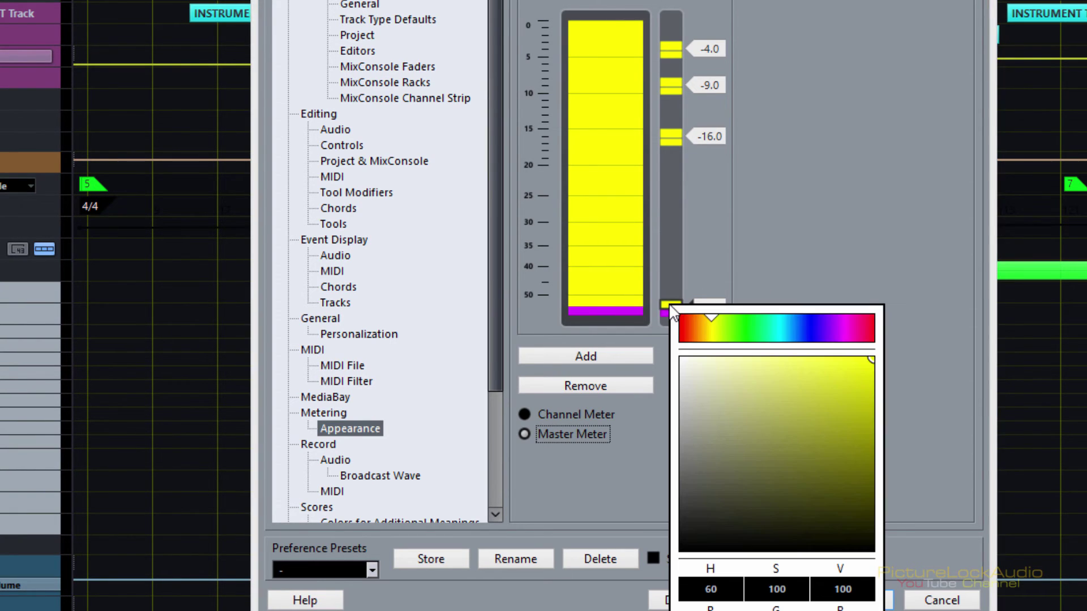
{"action": "left_click", "coordinate": [776, 329]}
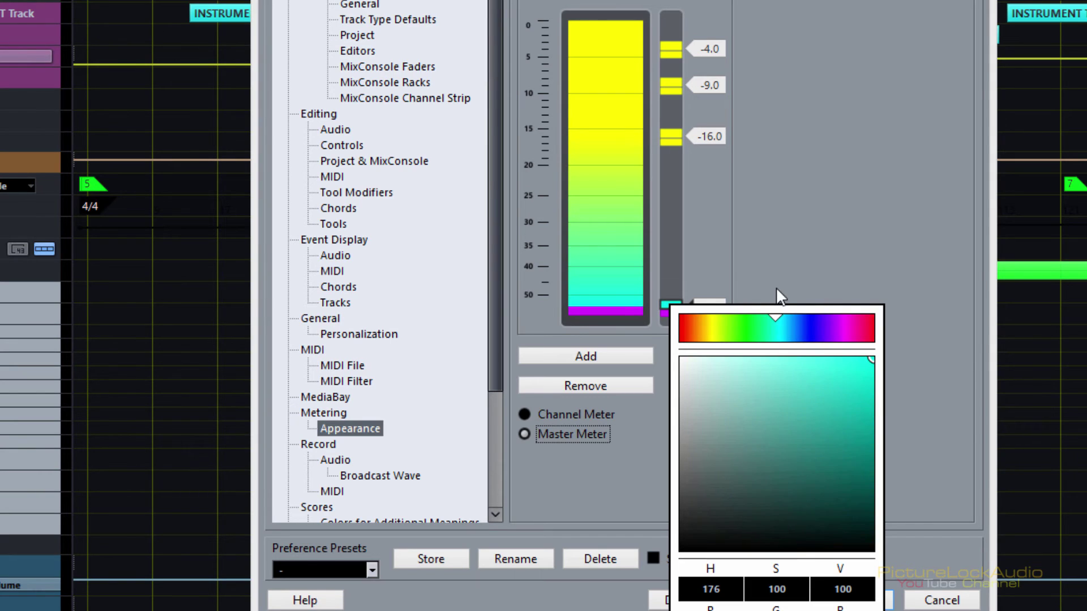
{"action": "left_click", "coordinate": [920, 270]}
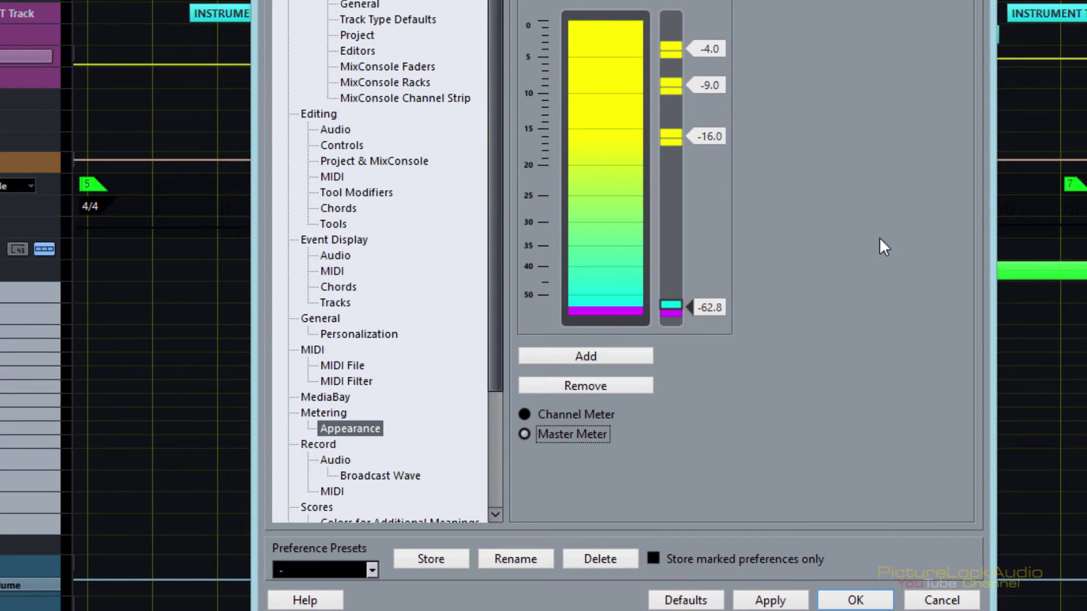
Color the -16.0 handle blue on its lower half and bright green, about hue 131, on its upper half
{"action": "left_click", "coordinate": [671, 139]}
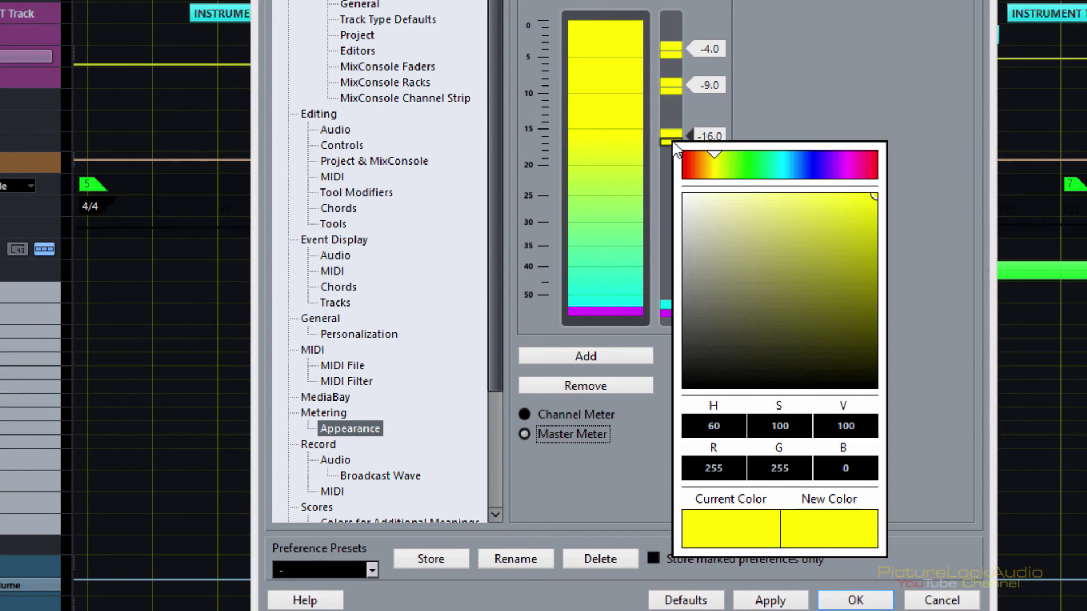
{"action": "left_click", "coordinate": [782, 165]}
{"action": "left_click_drag", "start_coordinate": [797, 161], "coordinate": [792, 165]}
{"action": "left_click", "coordinate": [864, 85]}
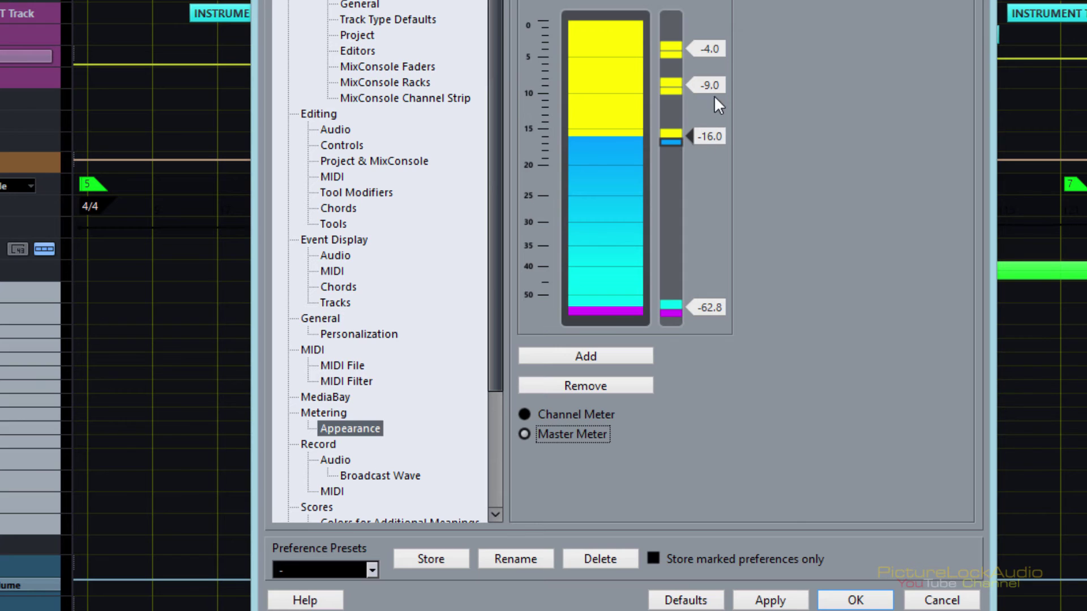
{"action": "left_click", "coordinate": [673, 133]}
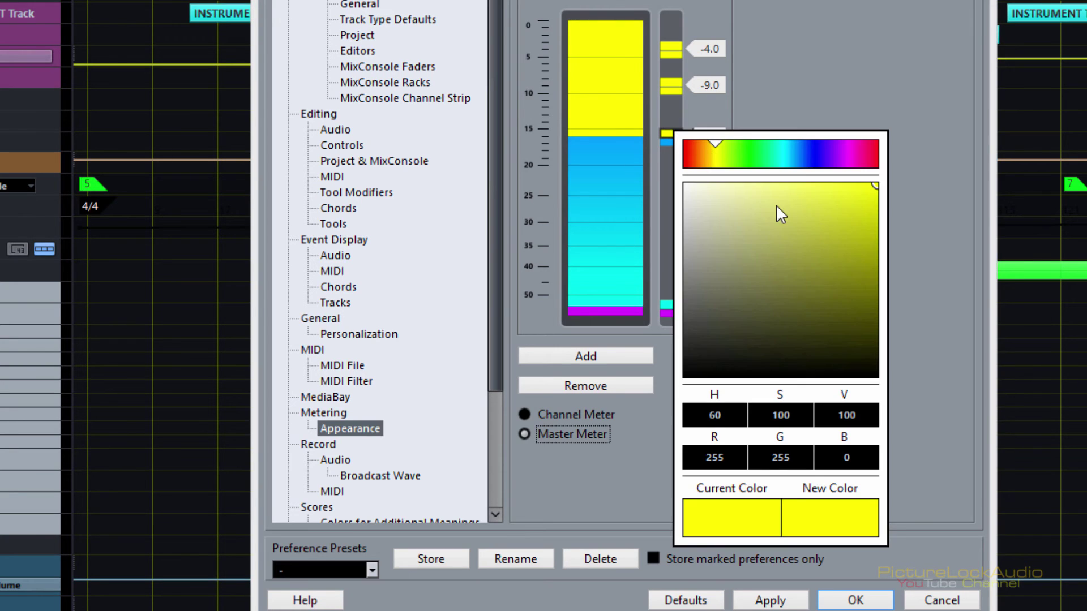
{"action": "left_click_drag", "start_coordinate": [750, 161], "coordinate": [754, 161]}
{"action": "left_click", "coordinate": [871, 186]}
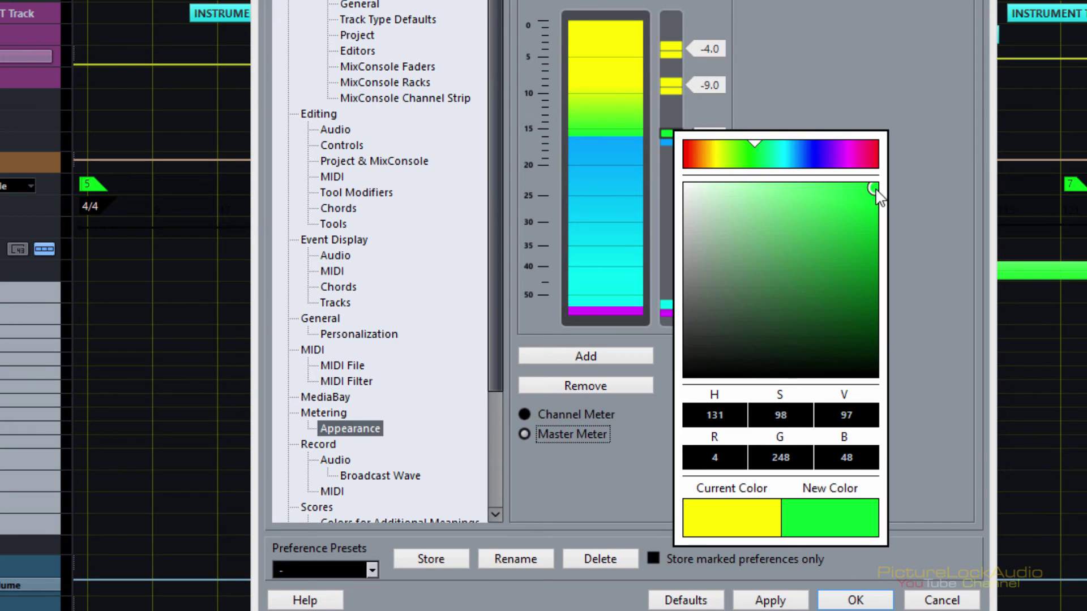
{"action": "left_click", "coordinate": [674, 93]}
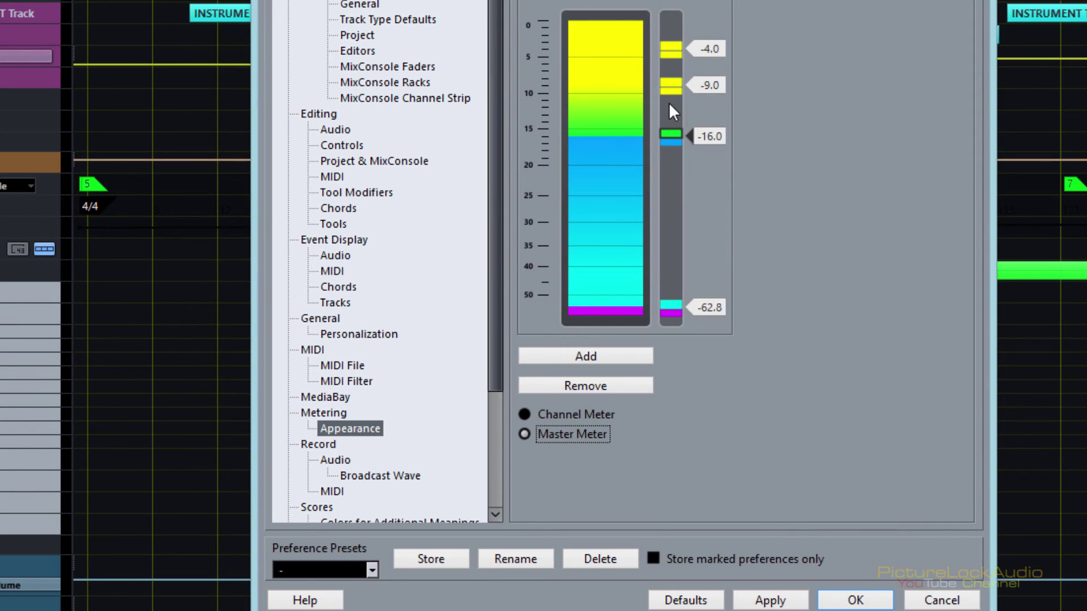
Color the -9.0 handle bright green on its lower half and magenta on its upper half
{"action": "left_click", "coordinate": [671, 90]}
{"action": "left_click", "coordinate": [747, 113]}
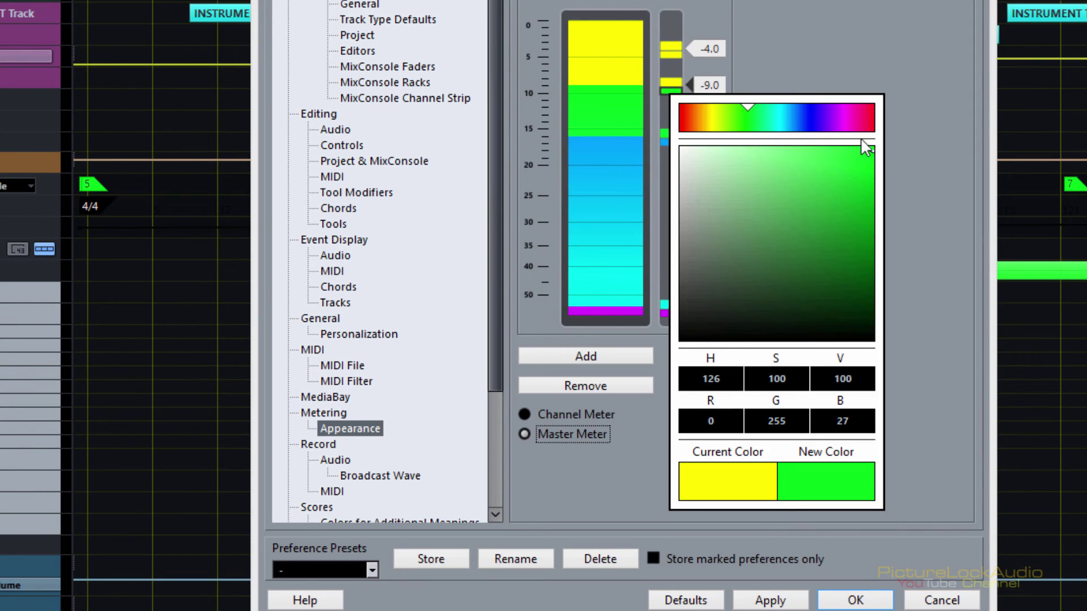
{"action": "left_click_drag", "start_coordinate": [869, 158], "coordinate": [870, 162]}
{"action": "left_click", "coordinate": [722, 47]}
{"action": "left_click", "coordinate": [669, 79]}
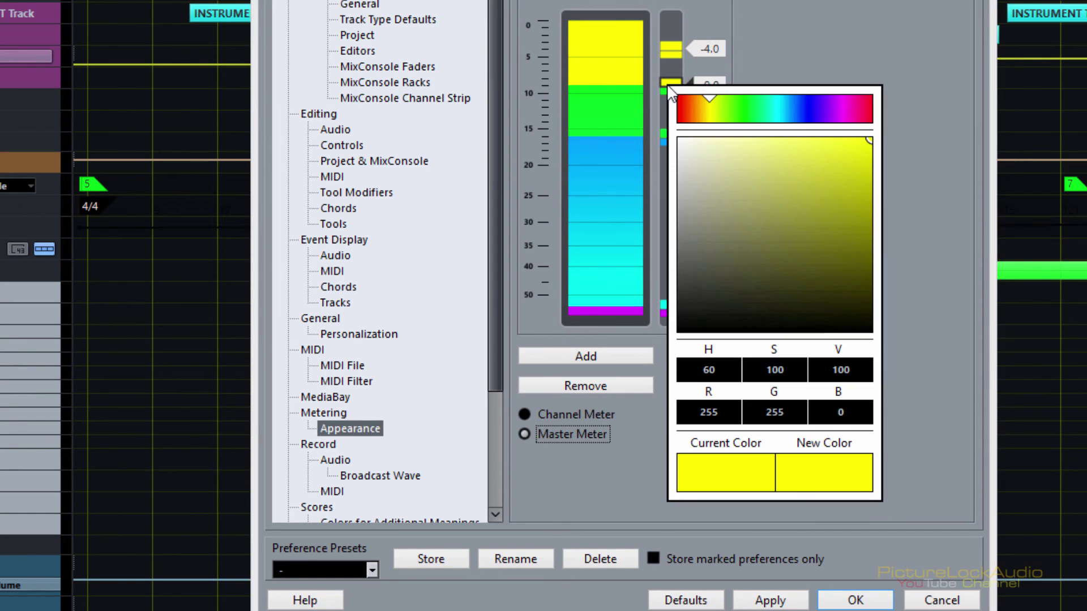
{"action": "left_click", "coordinate": [844, 100]}
{"action": "left_click", "coordinate": [862, 32]}
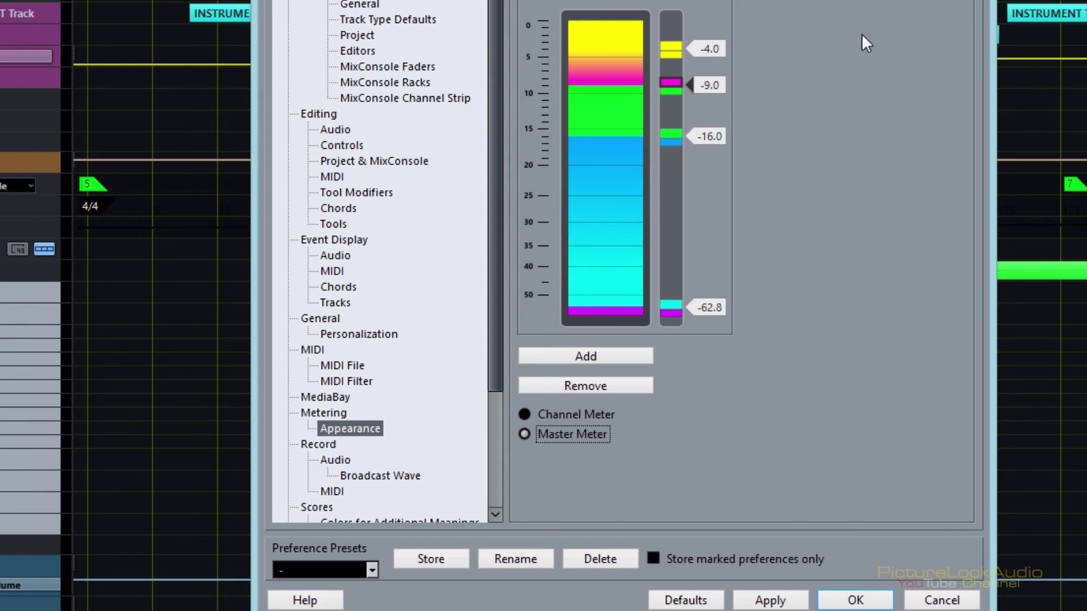
Color the -4.0 handle magenta, hue 313, on its lower half and white on its upper half
{"action": "left_click", "coordinate": [673, 54]}
{"action": "left_click", "coordinate": [848, 76]}
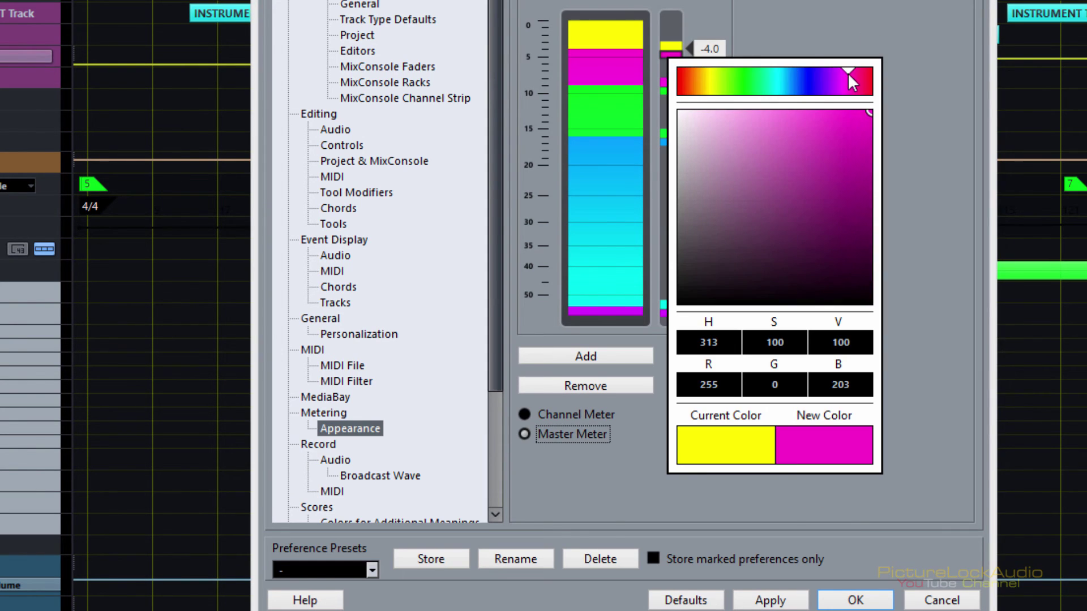
{"action": "left_click", "coordinate": [858, 2]}
{"action": "left_click", "coordinate": [674, 46]}
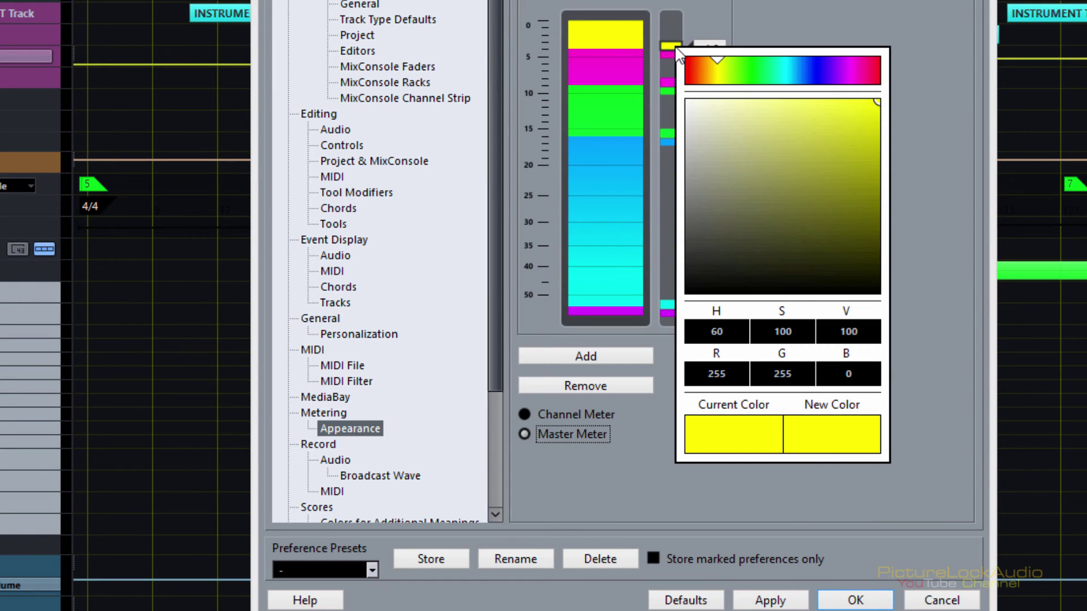
{"action": "left_click", "coordinate": [691, 109]}
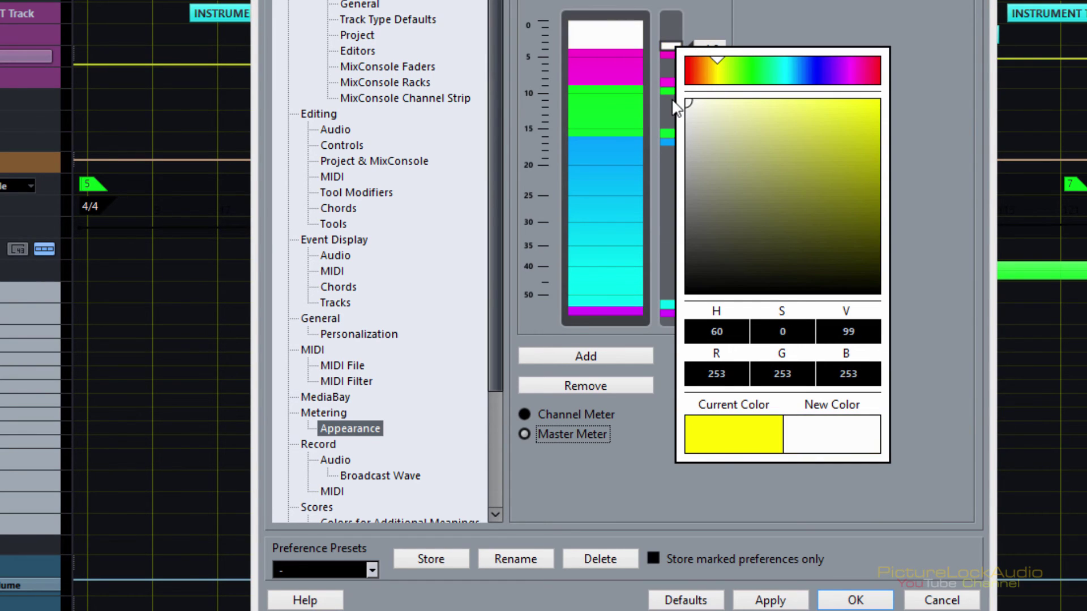
{"action": "left_click", "coordinate": [822, 12]}
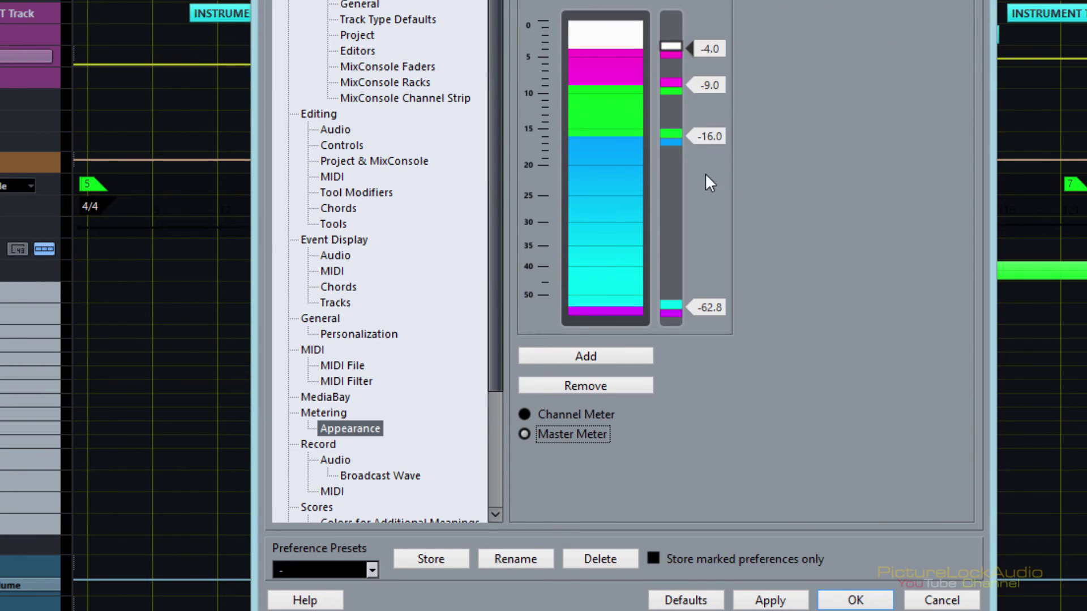
Add a handle at 0.0 with both halves red, and set the lower color of the -62.8 handle to green, hue 115
{"action": "left_click", "coordinate": [625, 348]}
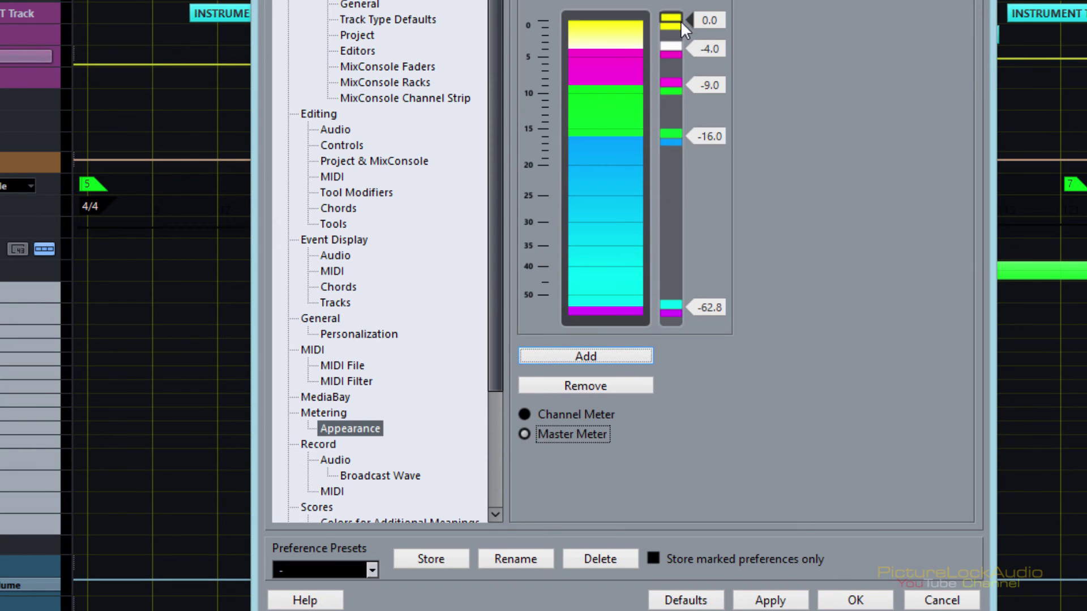
{"action": "left_click", "coordinate": [675, 22]}
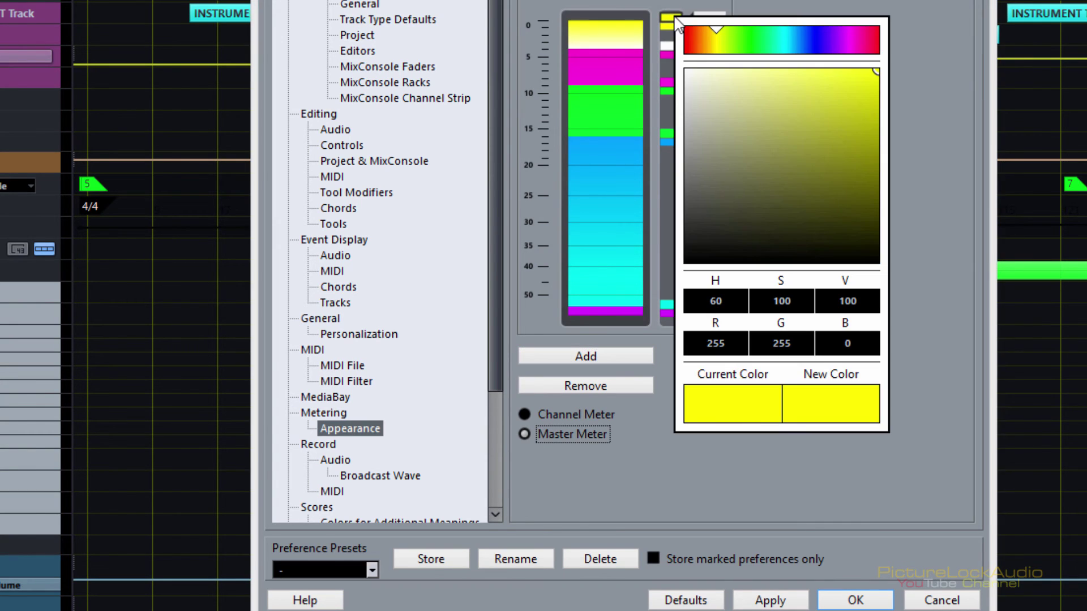
{"action": "left_click", "coordinate": [687, 27]}
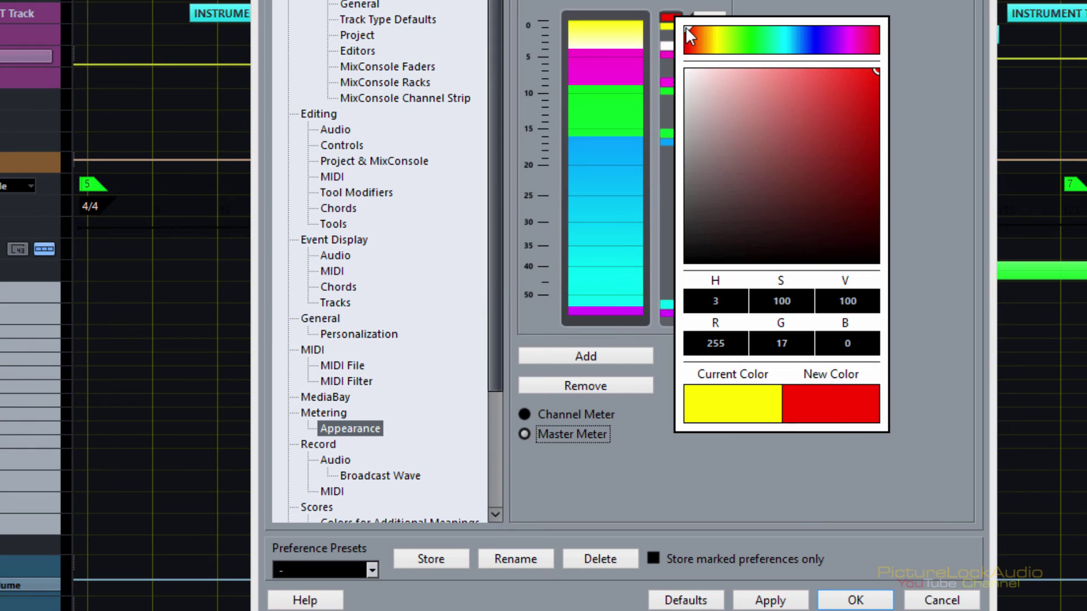
{"action": "left_click", "coordinate": [951, 16]}
{"action": "left_click", "coordinate": [663, 22]}
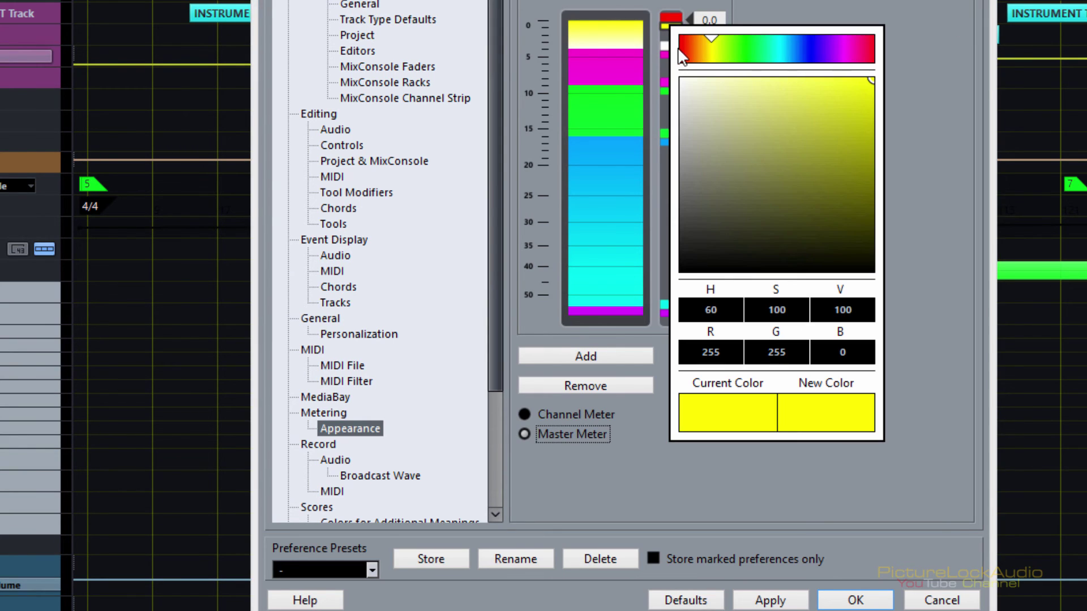
{"action": "left_click", "coordinate": [685, 41]}
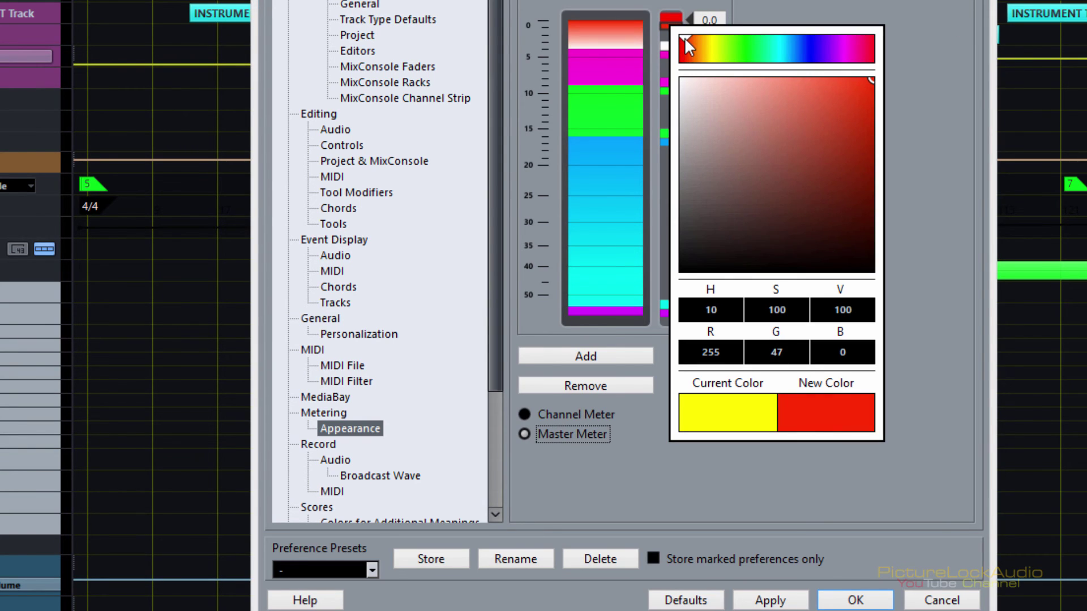
{"action": "left_click", "coordinate": [929, 28]}
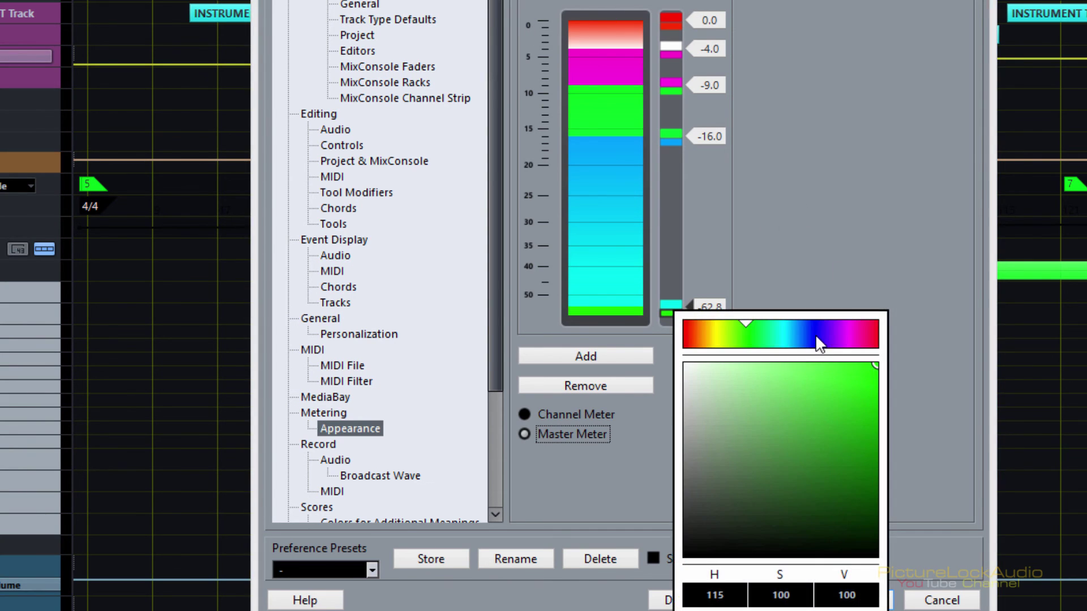
{"action": "left_click", "coordinate": [849, 195]}
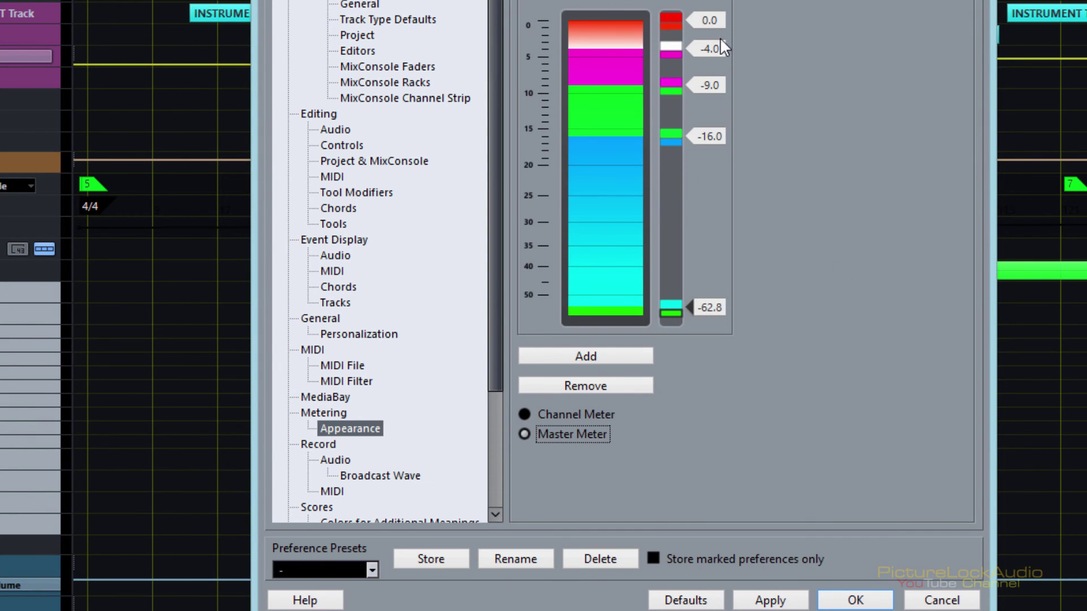